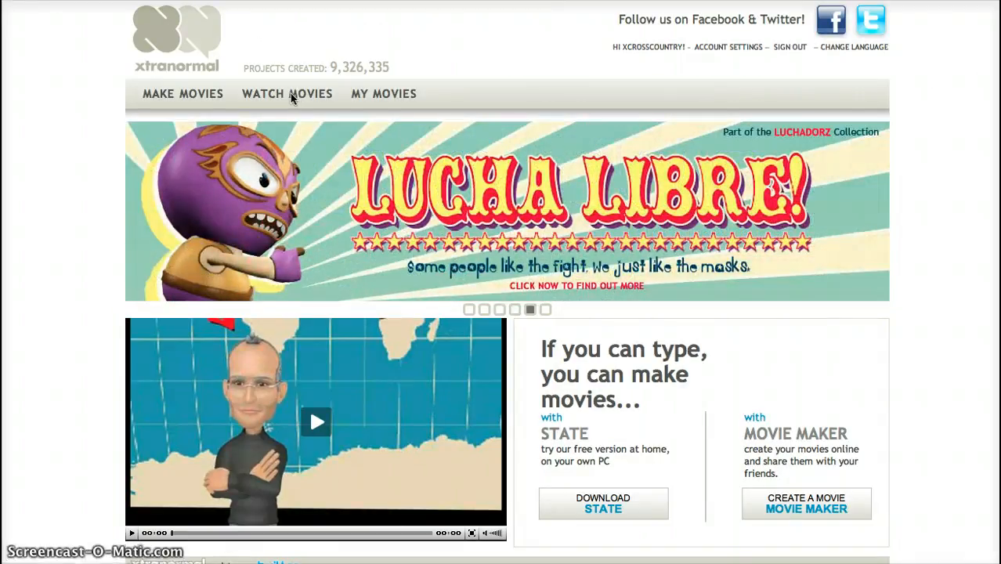
Step: Start creating a movie with the online Movie Maker so that its character collections open
left_click(193, 96)
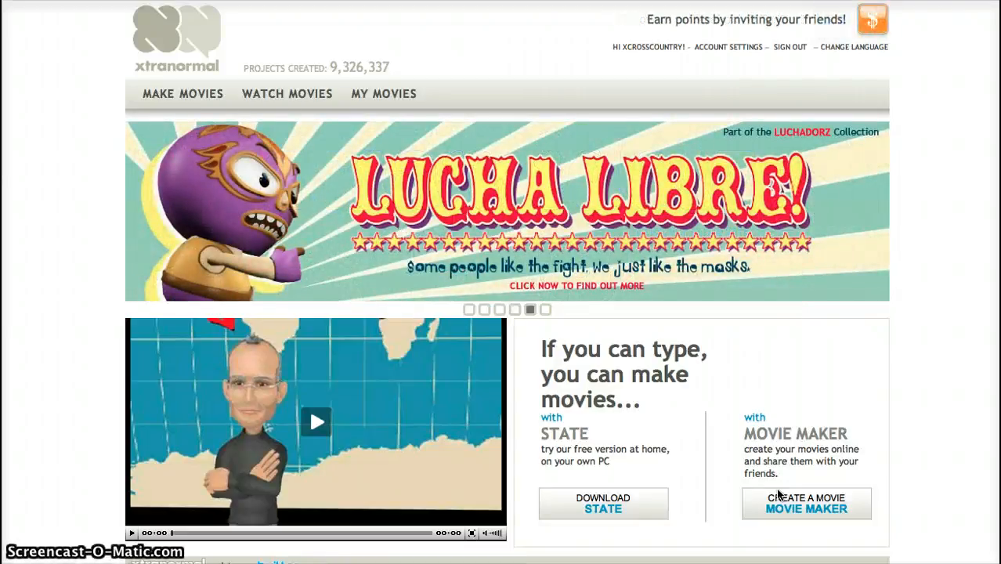
left_click(781, 502)
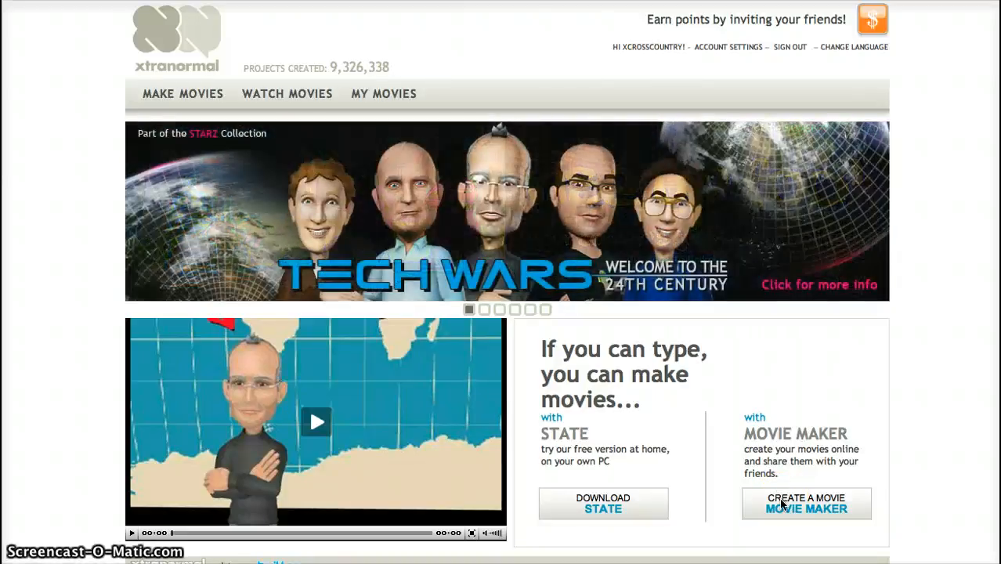
left_click(791, 509)
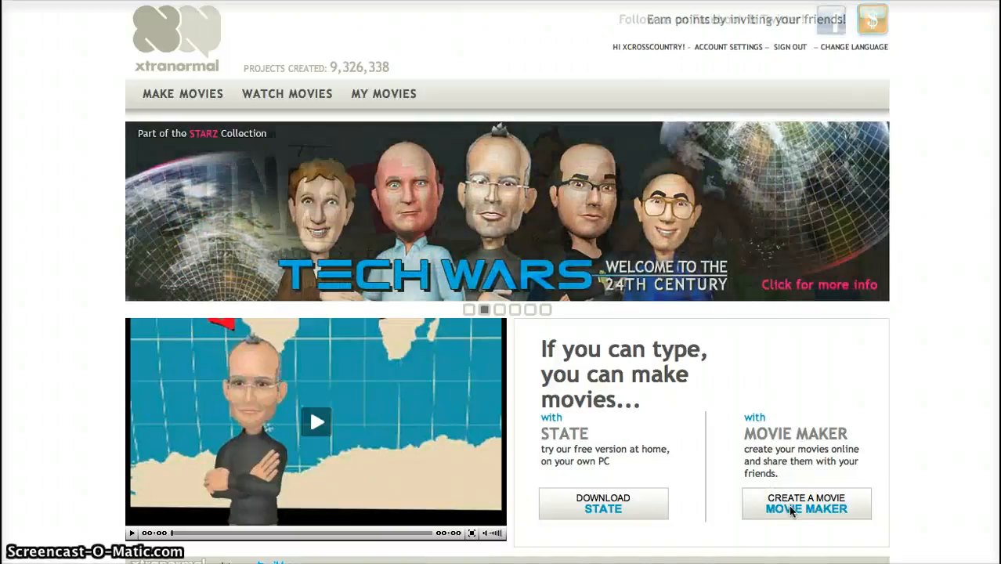
left_click(790, 509)
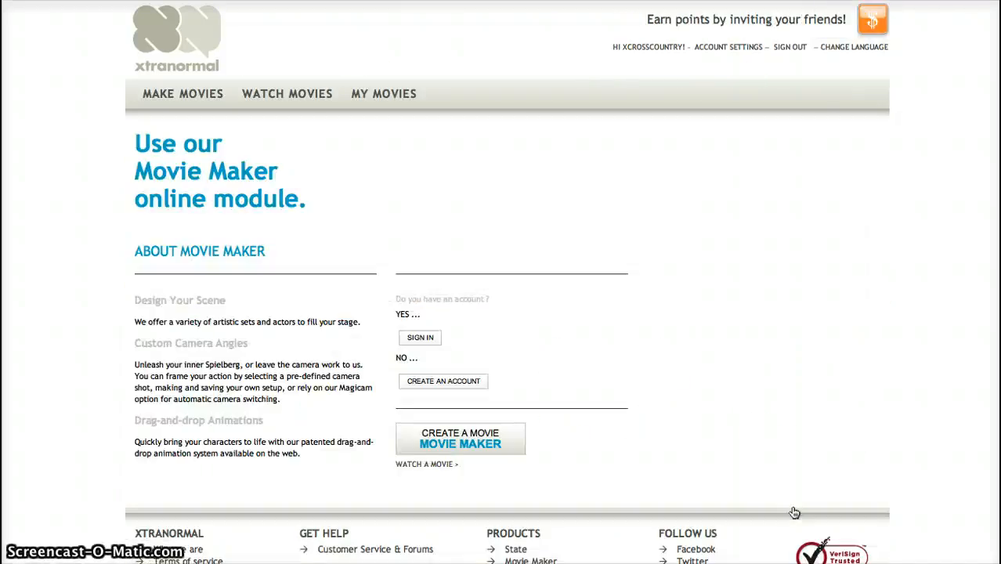
left_click(458, 445)
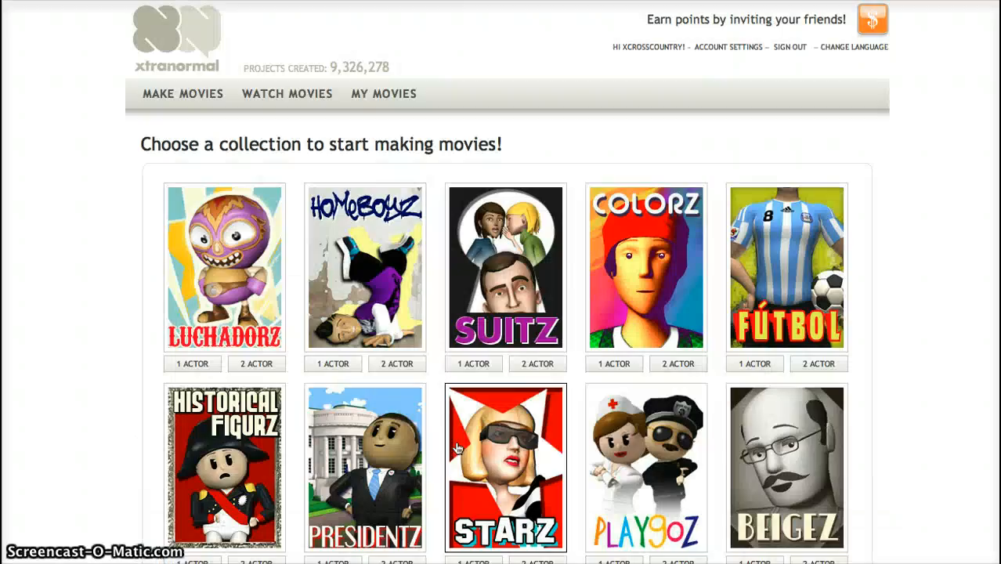
Step: Look through the movie collections and examine the characters and sets of the Historical Figurz Showpak, returning to the collections
scroll(458, 447, "down", 3)
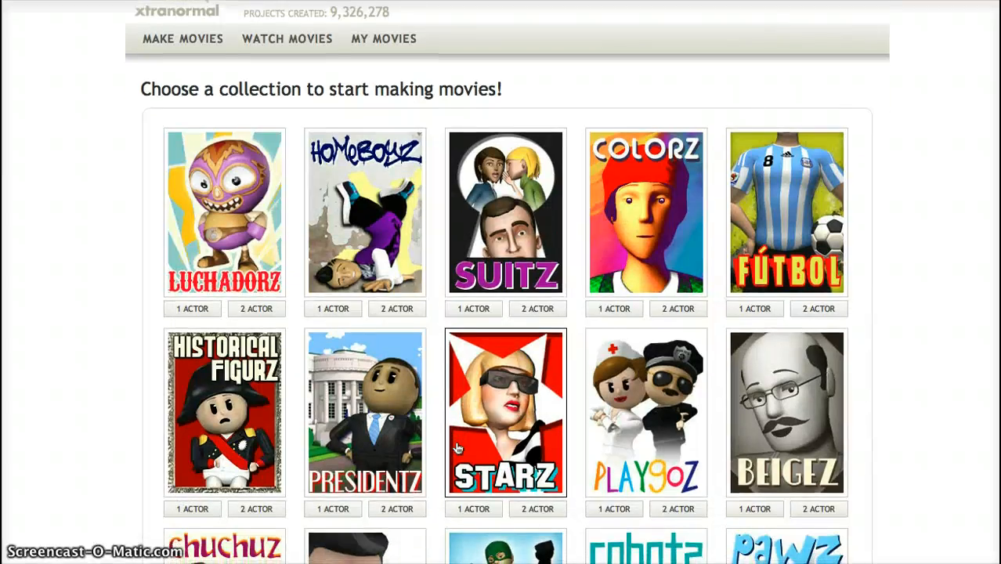
scroll(459, 447, "down", 2)
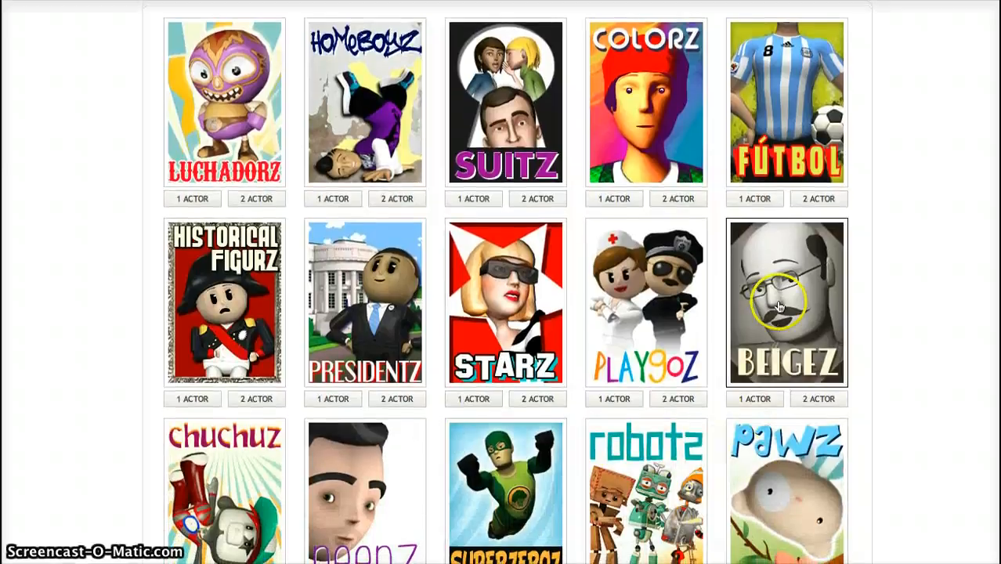
left_click(639, 313)
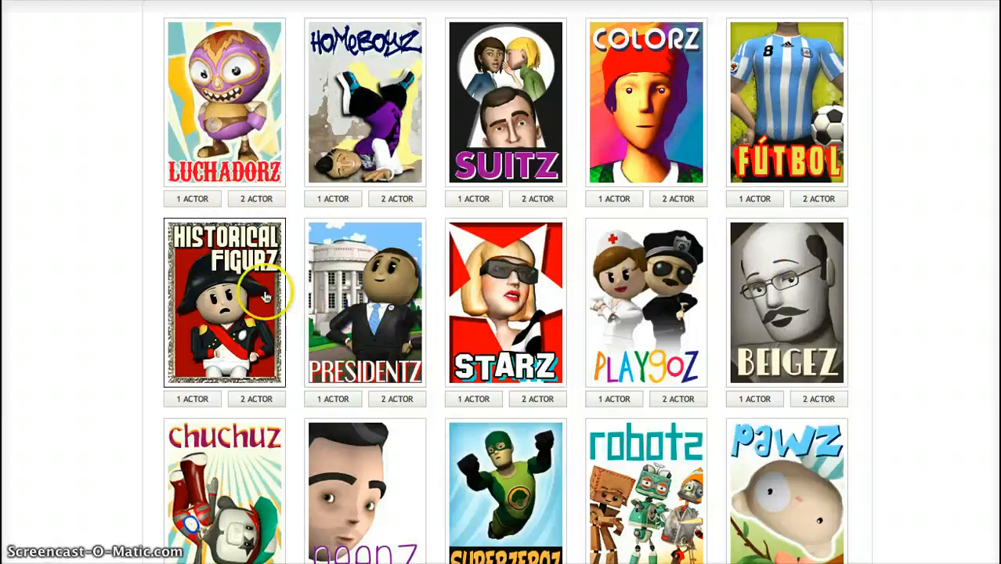
left_click(223, 301)
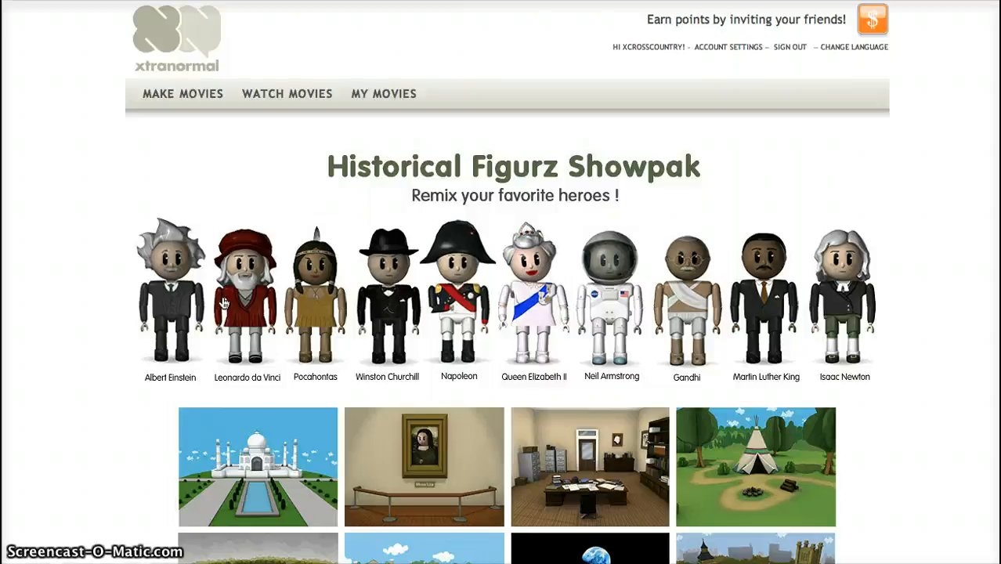
scroll(224, 301, "down", 2)
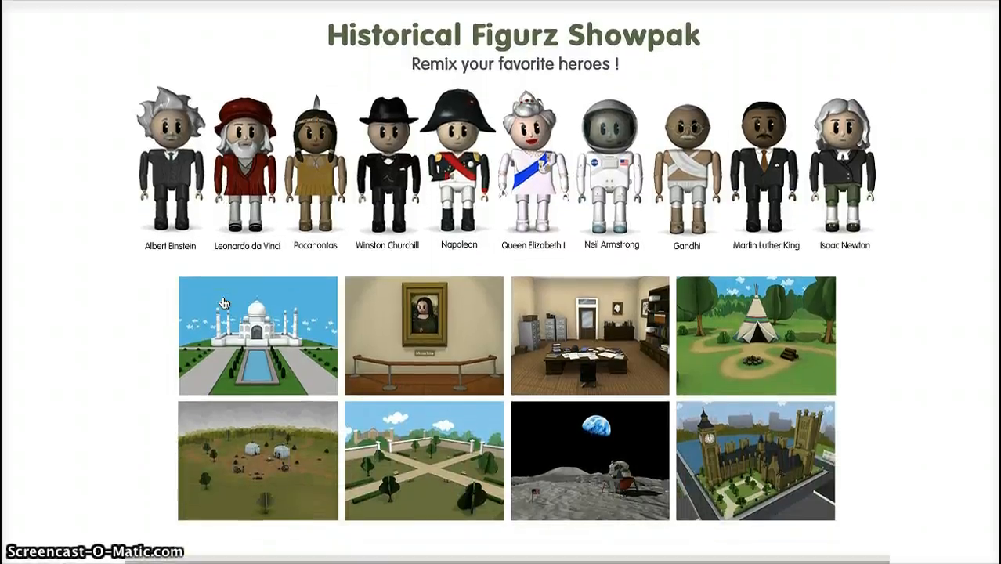
left_click(217, 287)
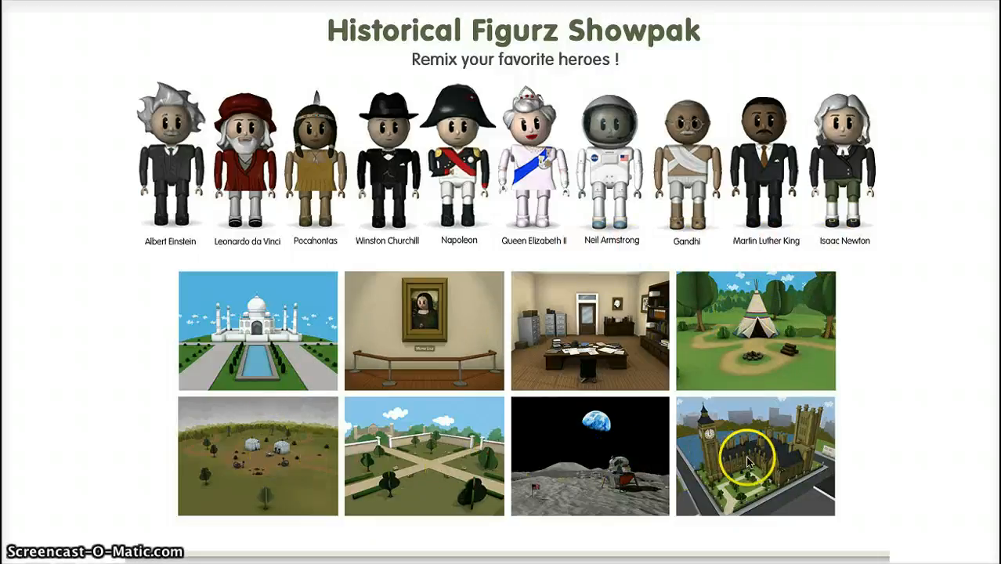
left_click(495, 314)
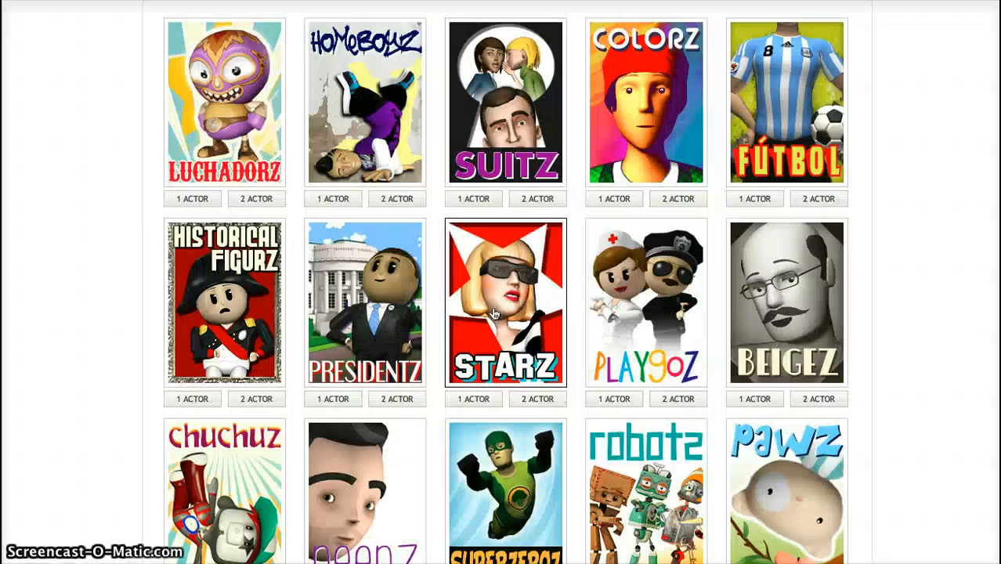
Step: Start a one-actor Historical Figurz movie and choose Albert Einstein as its actor
left_click(197, 401)
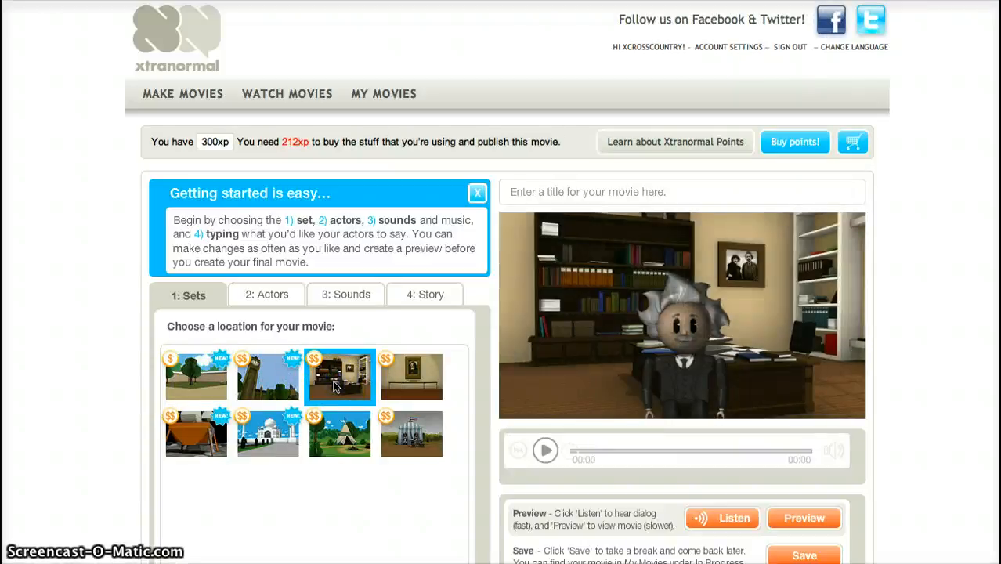
left_click(269, 300)
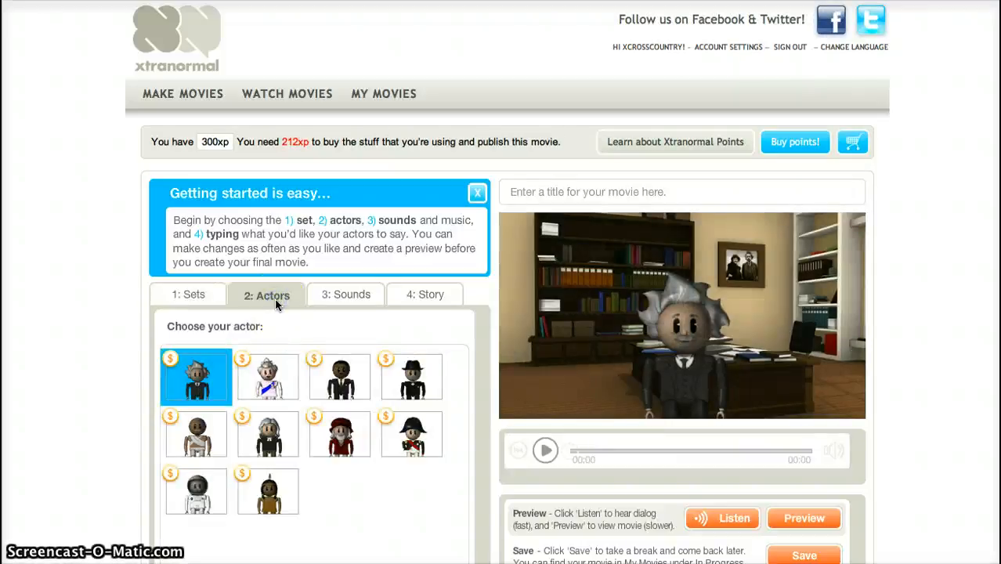
left_click(190, 382)
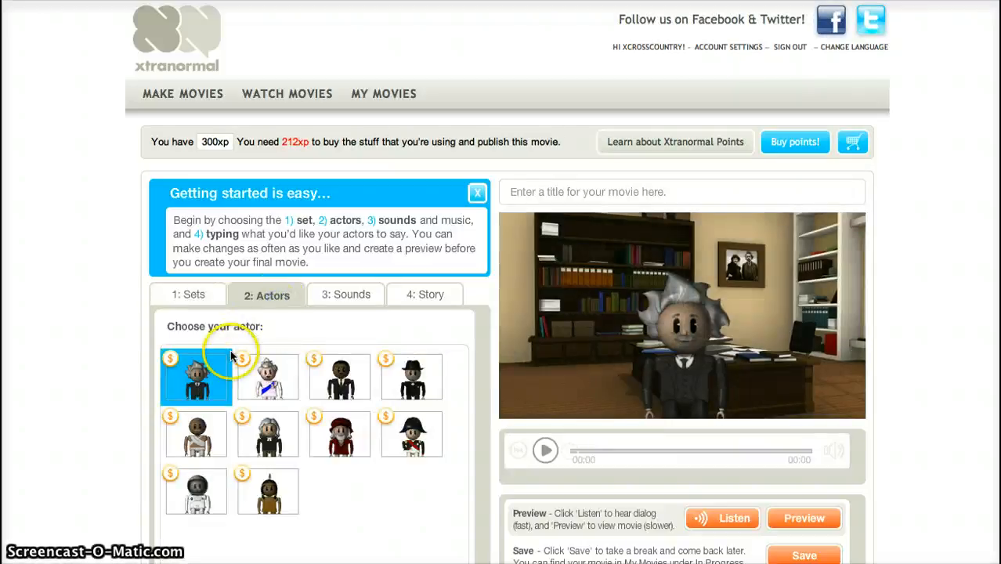
left_click(195, 383)
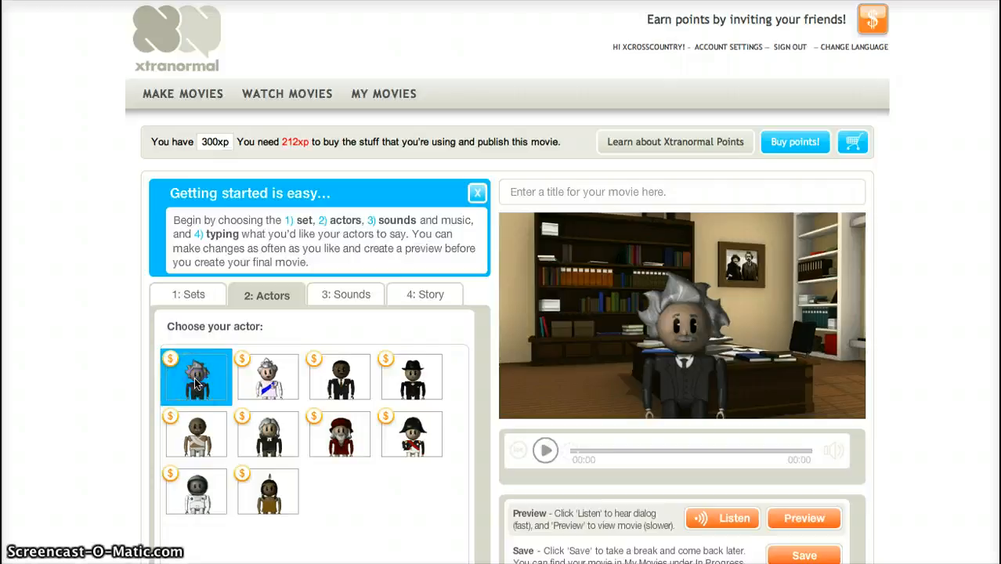
Step: Set the movie's background sound to "Room with clock and fireplace" and play a short sample of it
left_click(355, 294)
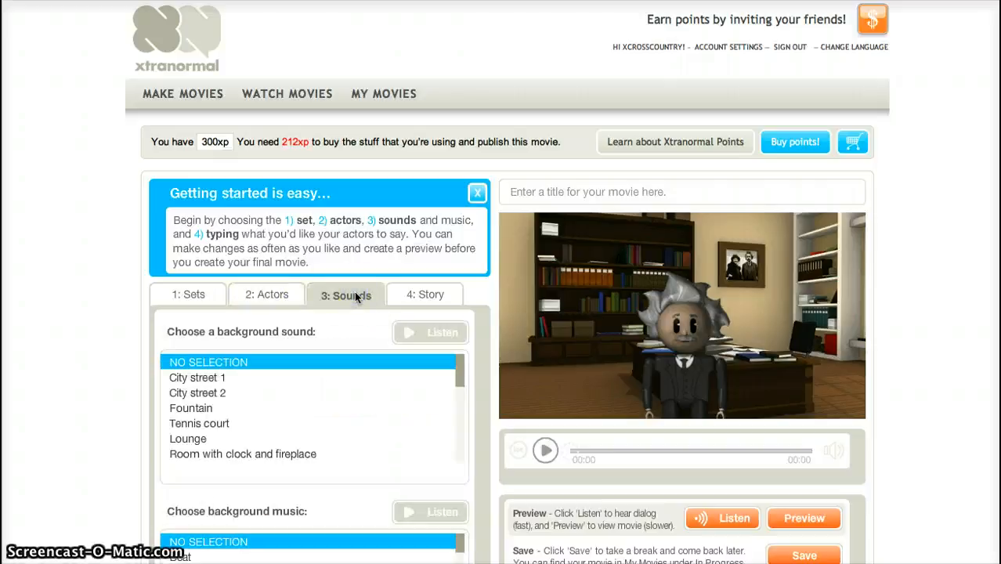
left_click_drag(253, 357, 238, 374)
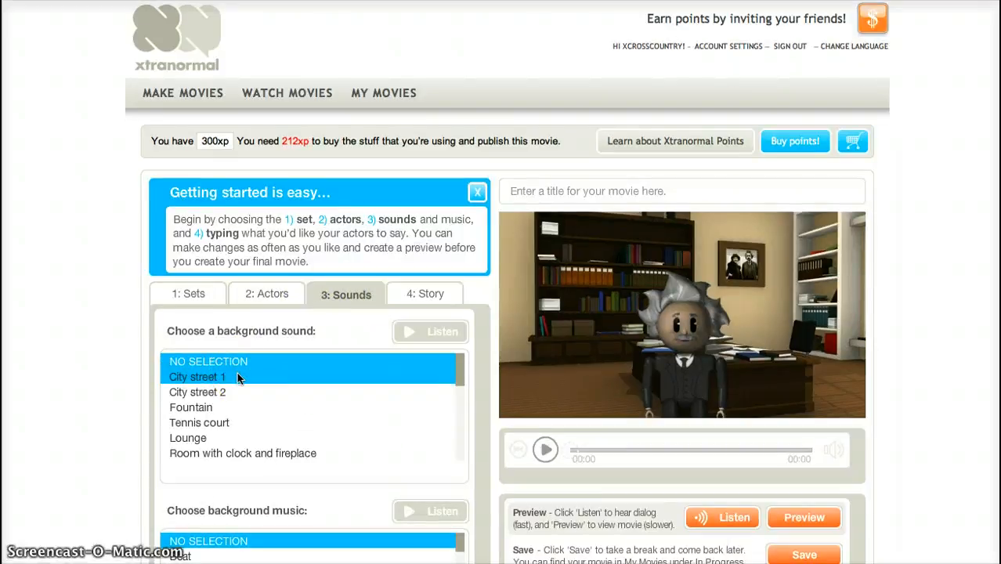
scroll(237, 372, "down", 5)
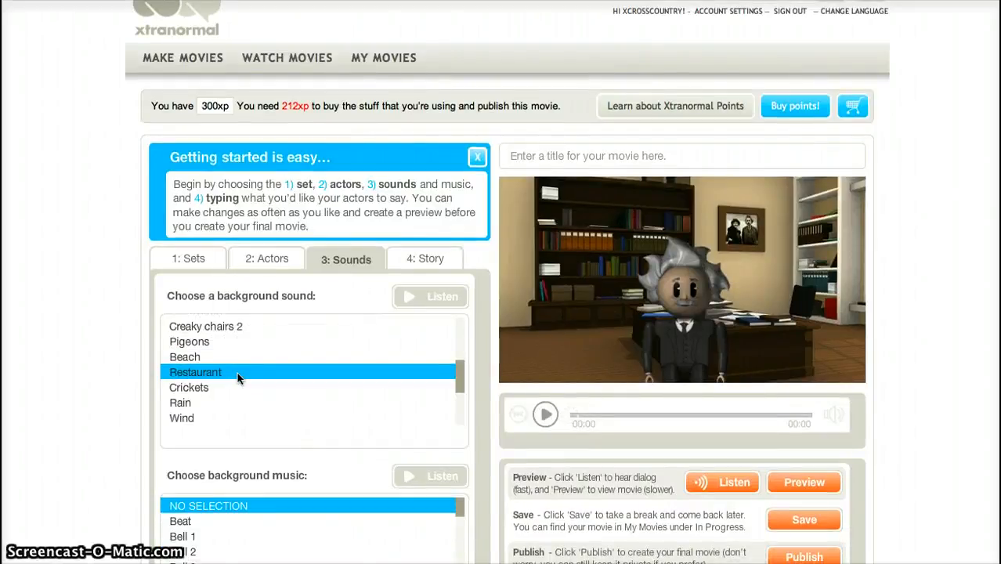
scroll(237, 372, "down", 2)
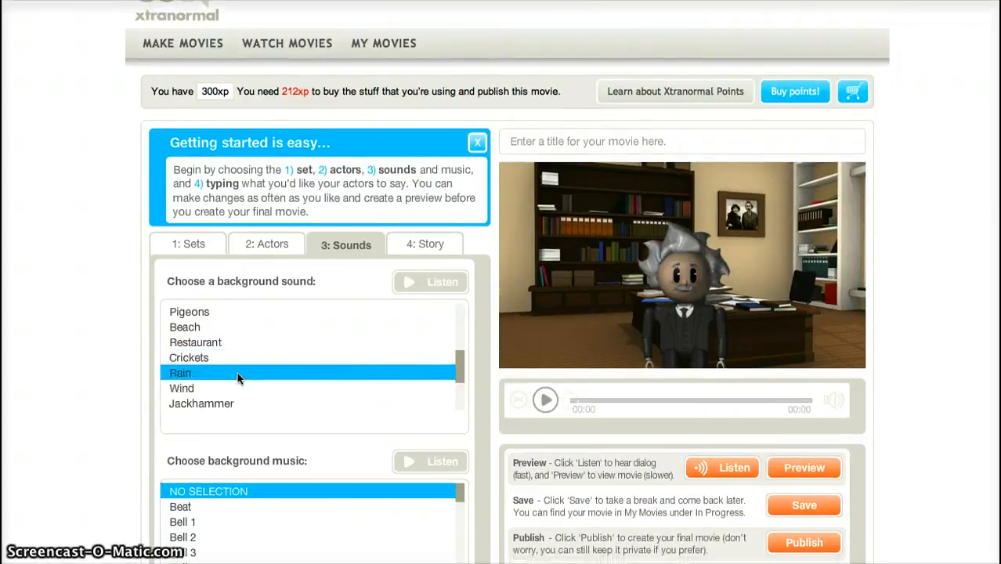
scroll(239, 379, "up", 6)
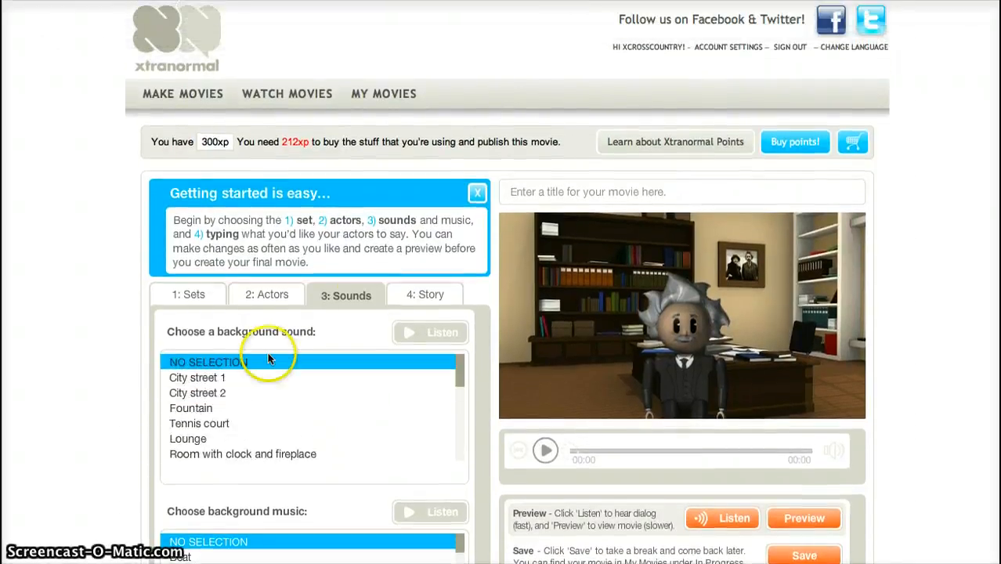
left_click(260, 452)
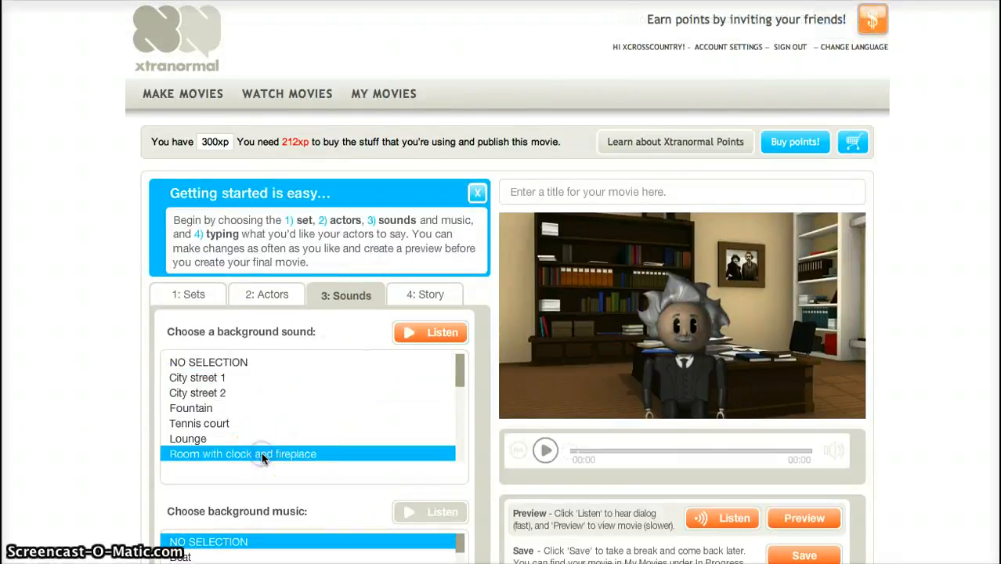
left_click(434, 332)
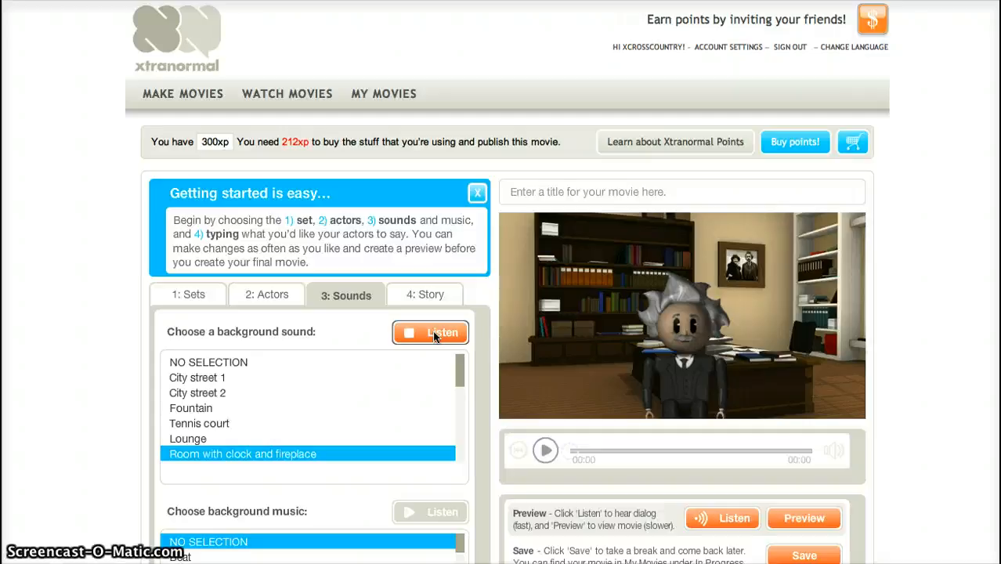
left_click(433, 335)
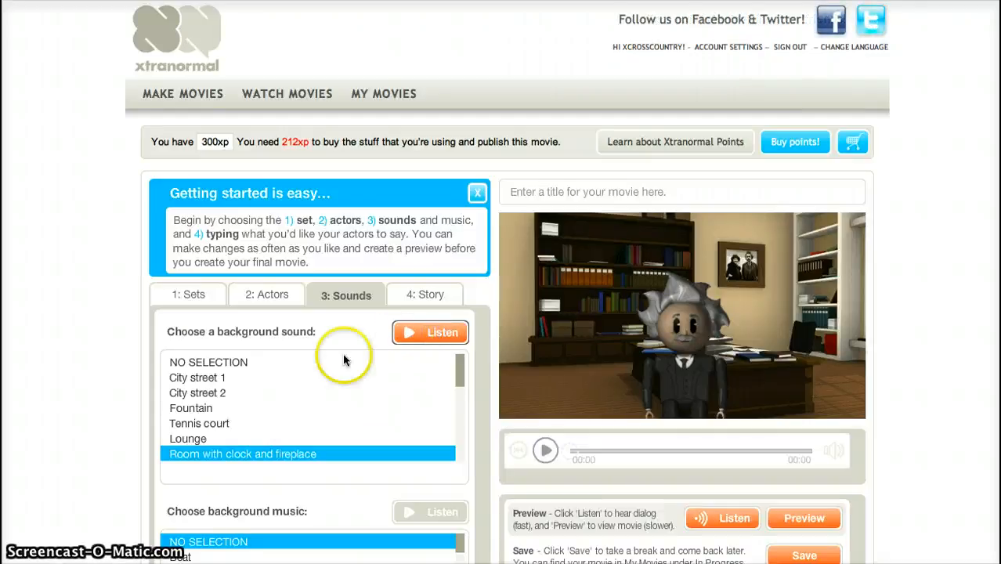
Step: Look through the available background music tracks, such as the harmonics, folk pop and funky ones
scroll(268, 432, "down", 2)
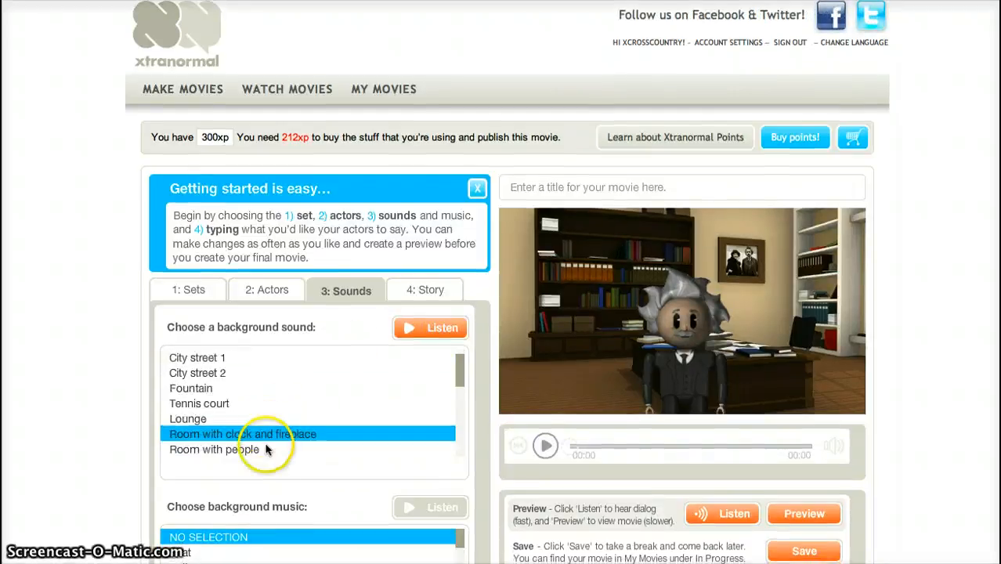
scroll(264, 491, "down", 3)
scroll(264, 489, "down", 10)
left_click(263, 483)
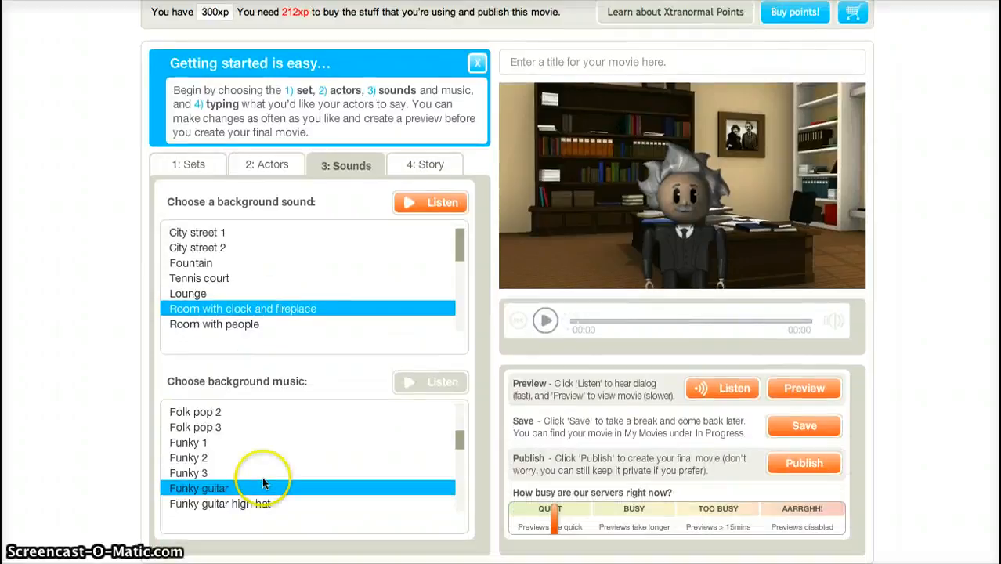
scroll(266, 445, "up", 3)
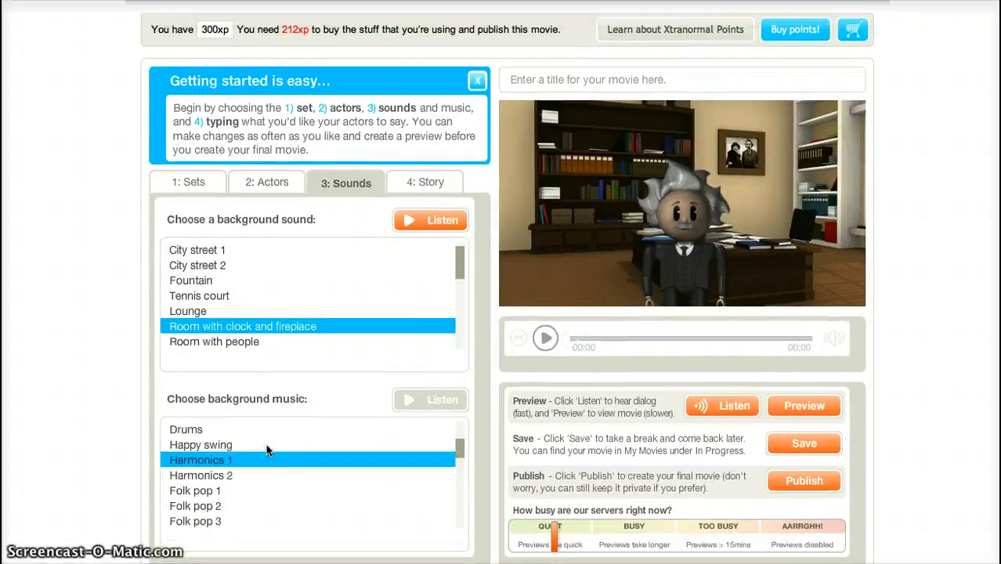
scroll(266, 448, "up", 2)
scroll(266, 449, "down", 4)
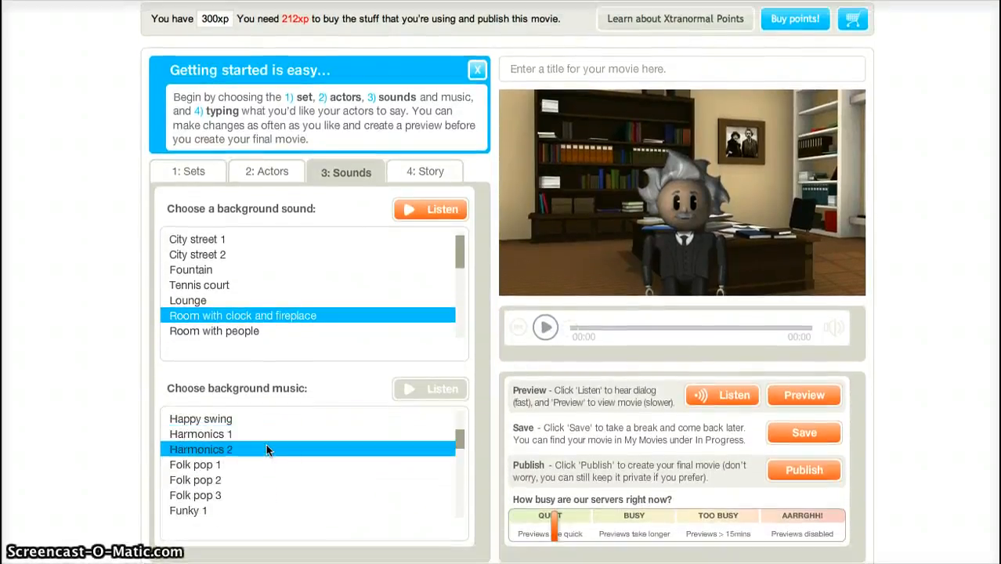
left_click(321, 481)
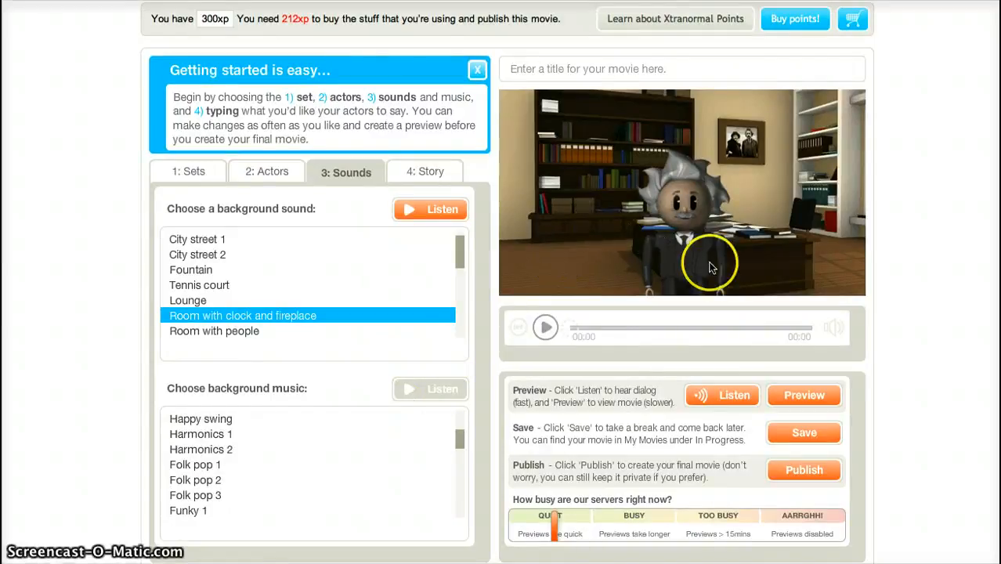
Step: Open the story stage and examine the actor's dialog box, the animation icons, and the save and publish options
left_click(420, 172)
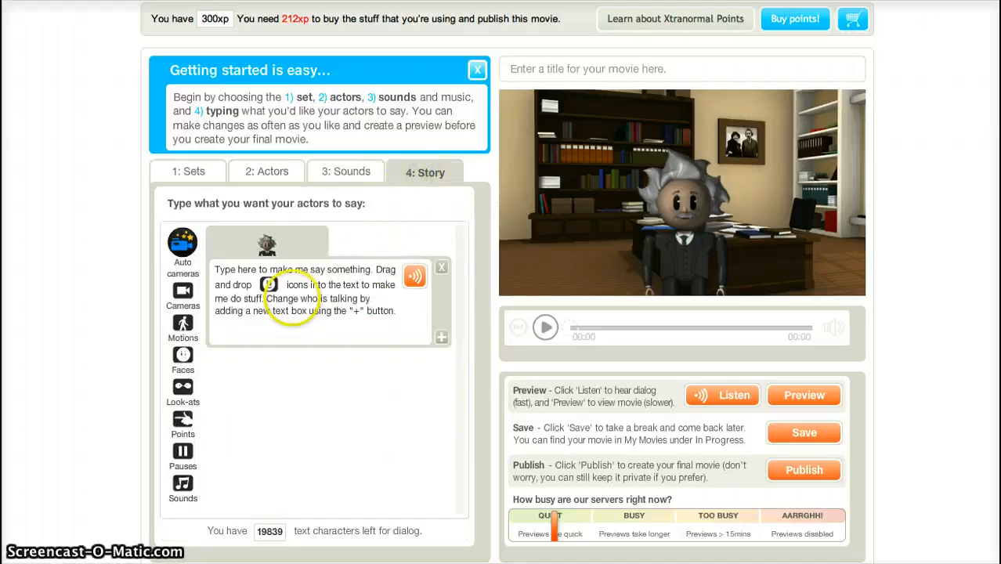
key("super+plus")
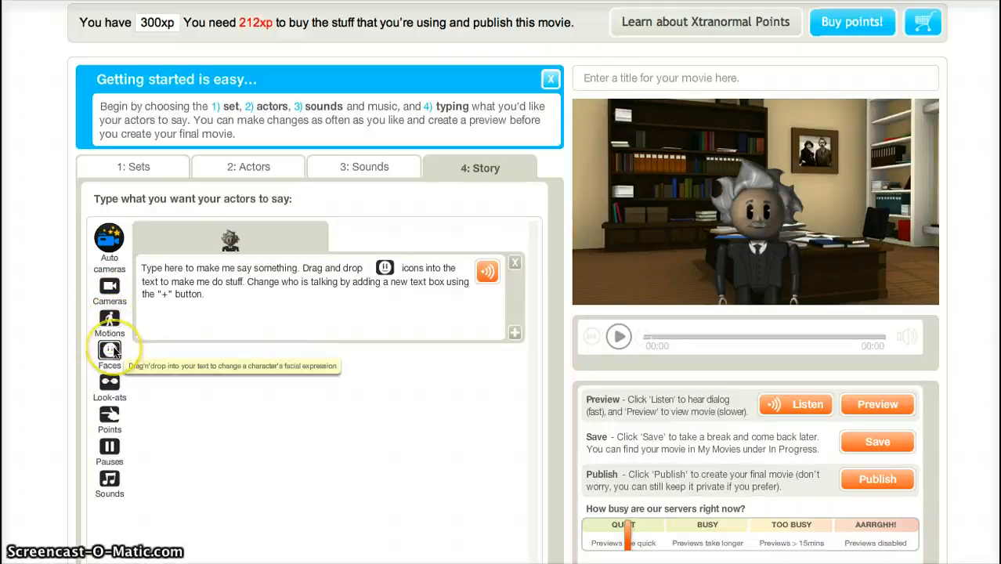
left_click(114, 385)
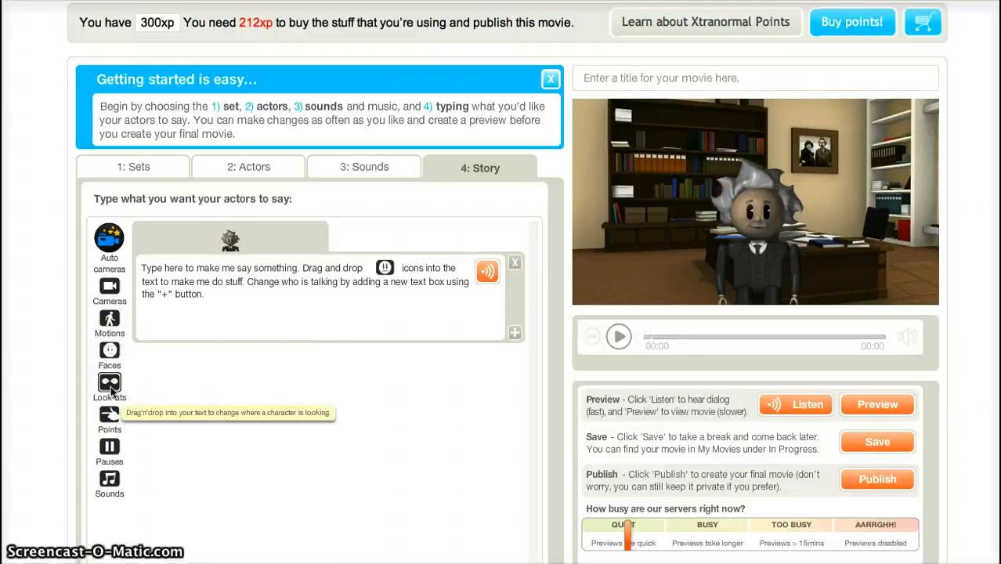
left_click(109, 413)
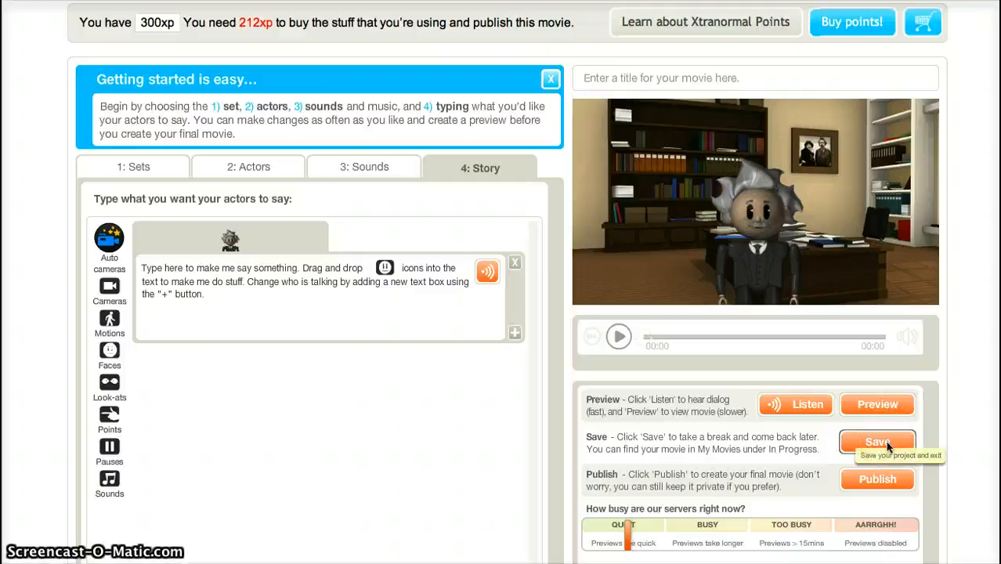
left_click(870, 479)
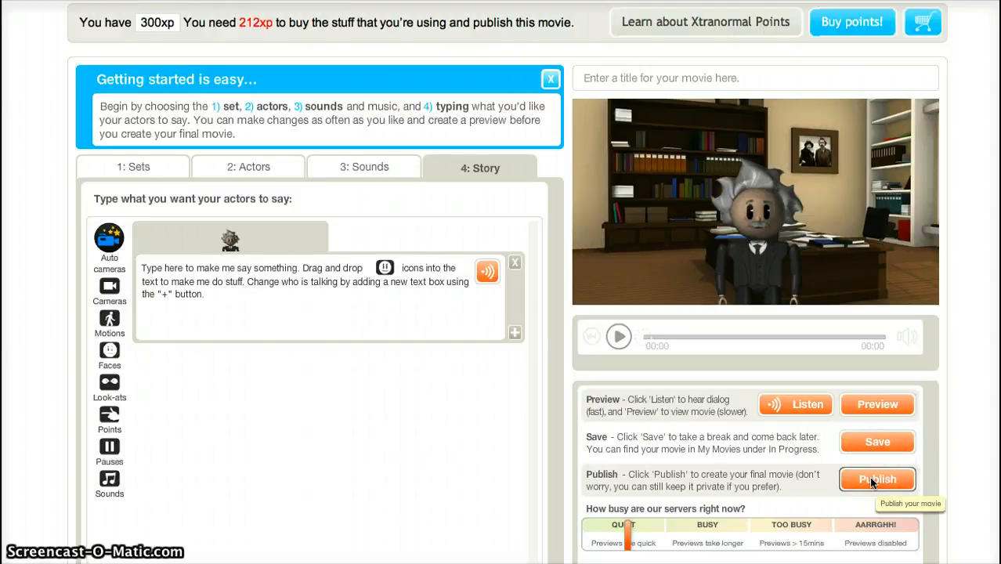
scroll(868, 476, "up", 2)
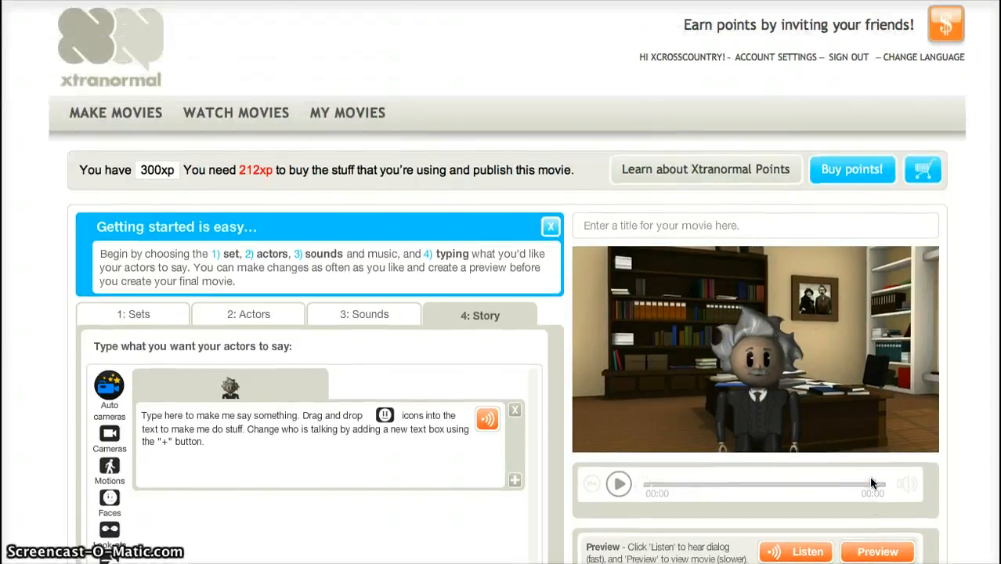
Step: Examine the options for saving and publishing the Albert Einstein movie
left_click(836, 345)
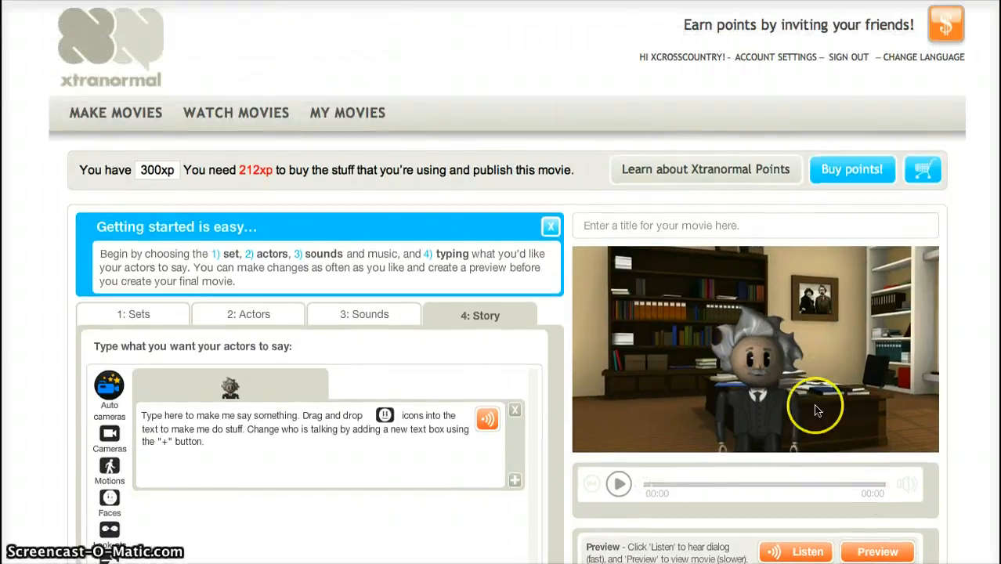
scroll(820, 407, "down", 2)
left_click(878, 482)
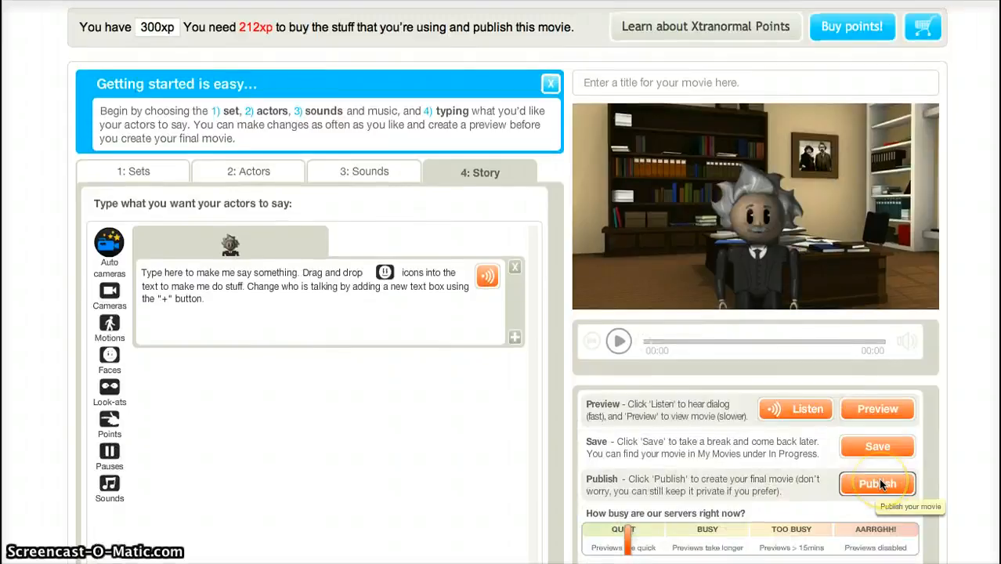
scroll(878, 477, "up", 2)
left_click(875, 396)
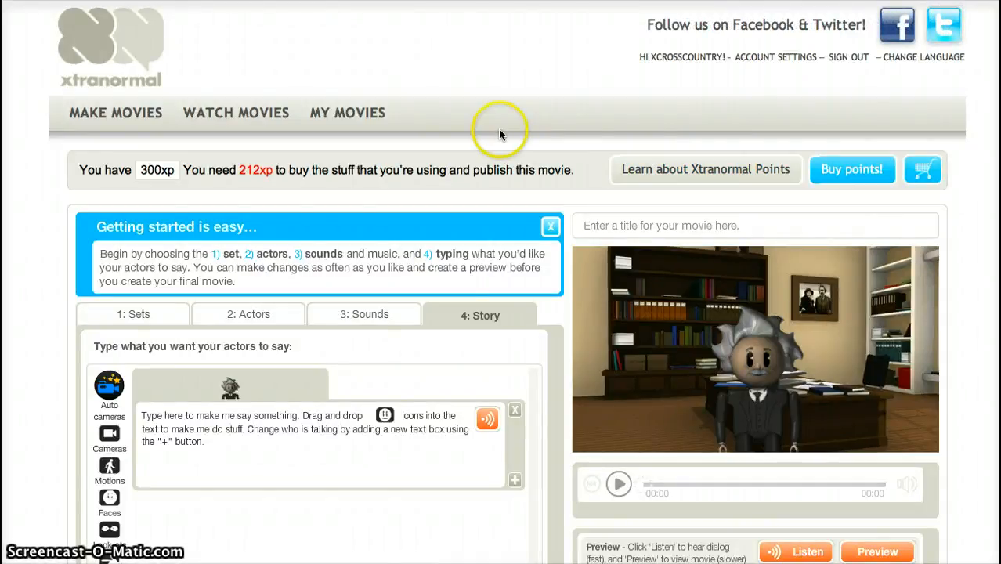
Step: Leave the Albert Einstein movie without saving it and go to the My Movies page
left_click(351, 128)
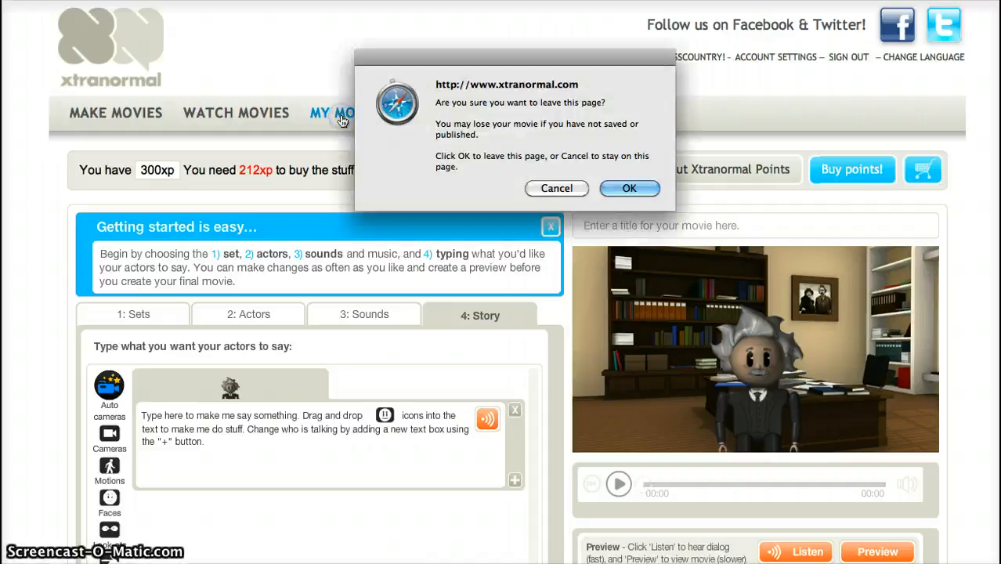
left_click(618, 189)
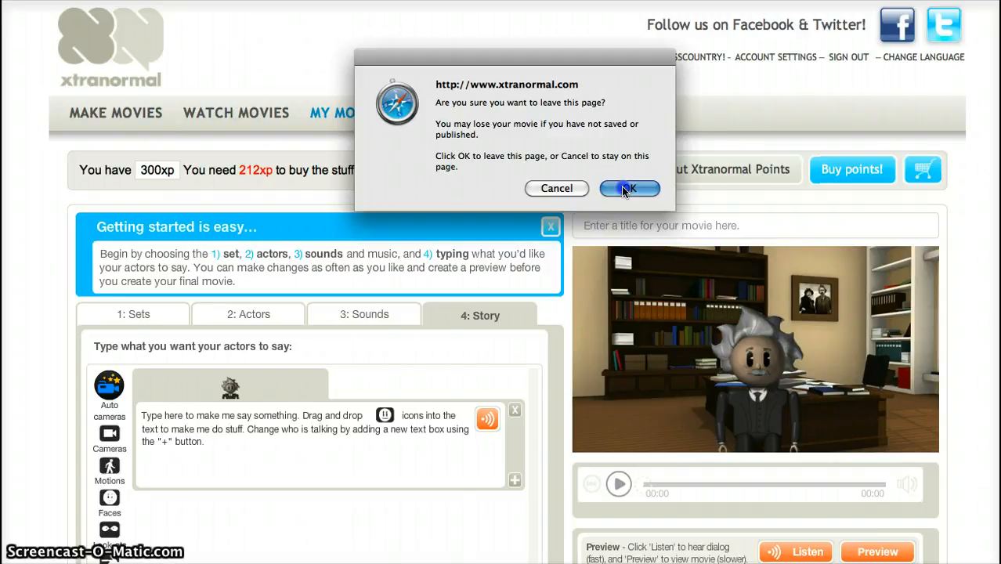
left_click(624, 189)
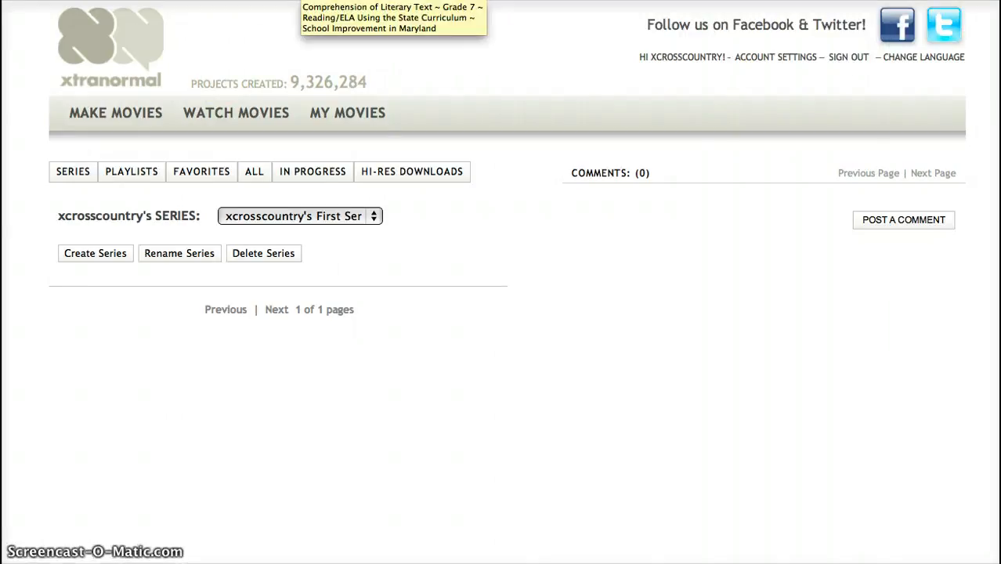
Step: Switch to the Maryland Grade 7 "Comprehension of Literary Text" page and review its objectives on language choices, tone, figurative language and style
left_click(305, 1)
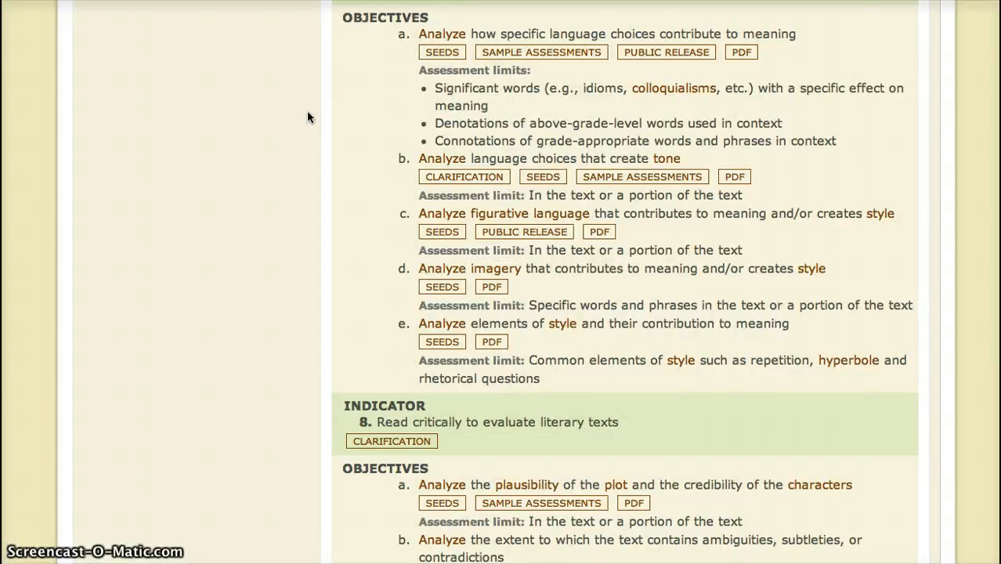
scroll(306, 112, "up", 1)
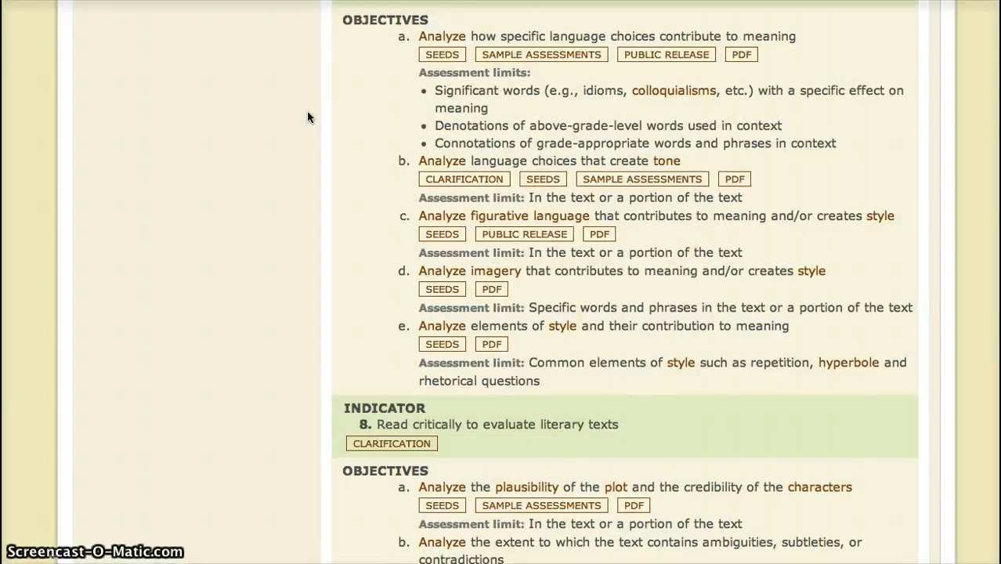
scroll(308, 117, "up", 1)
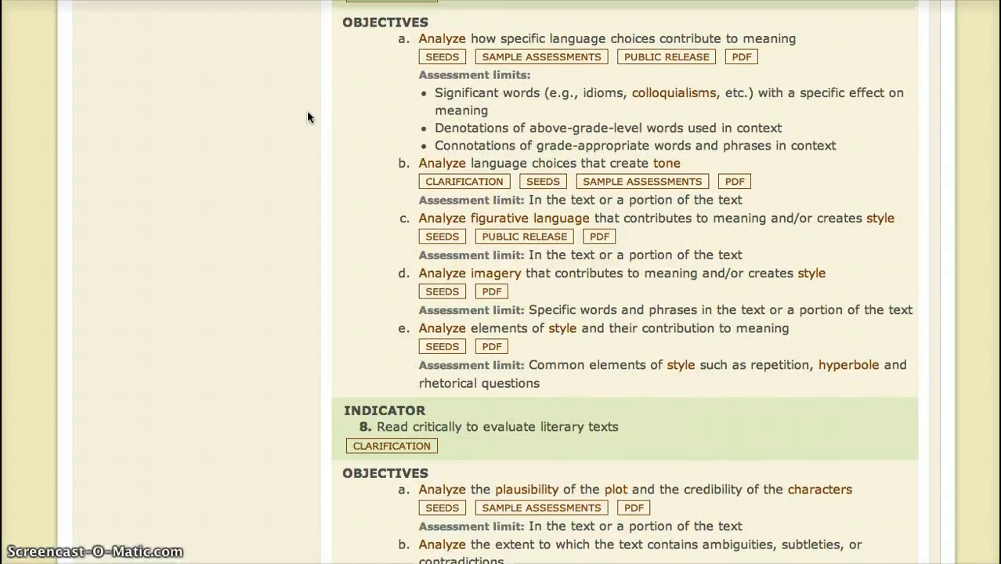
scroll(307, 117, "up", 3)
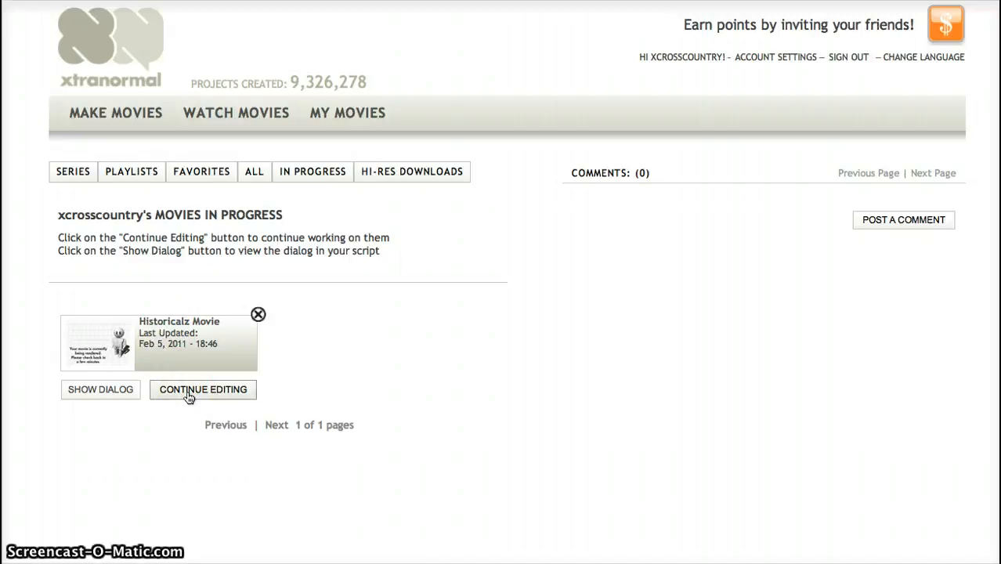
Step: Continue editing the in-progress "Historicalz Movie" and look over its story script with the embedded camera, motion and face icons
left_click(188, 395)
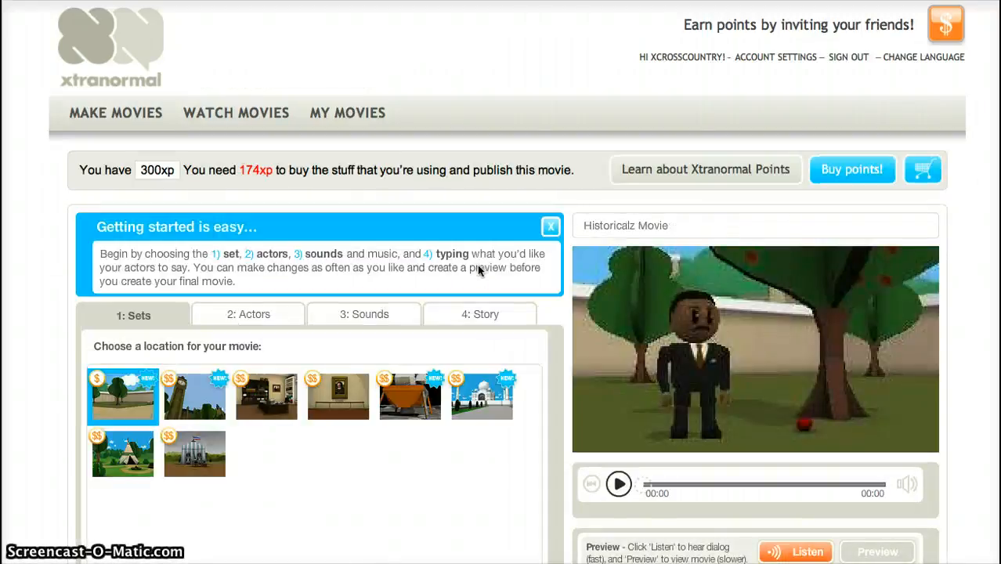
left_click(481, 313)
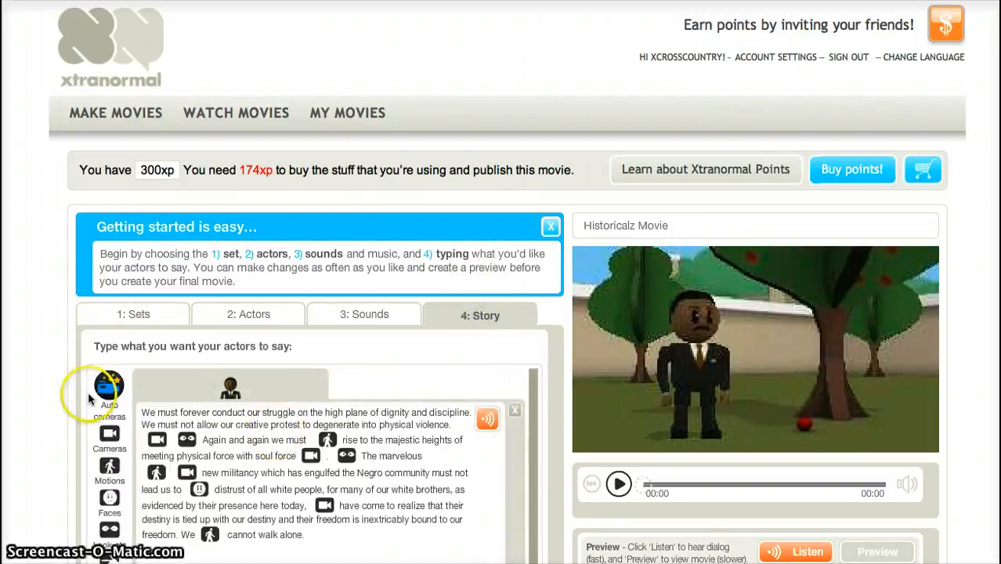
scroll(41, 381, "down", 4)
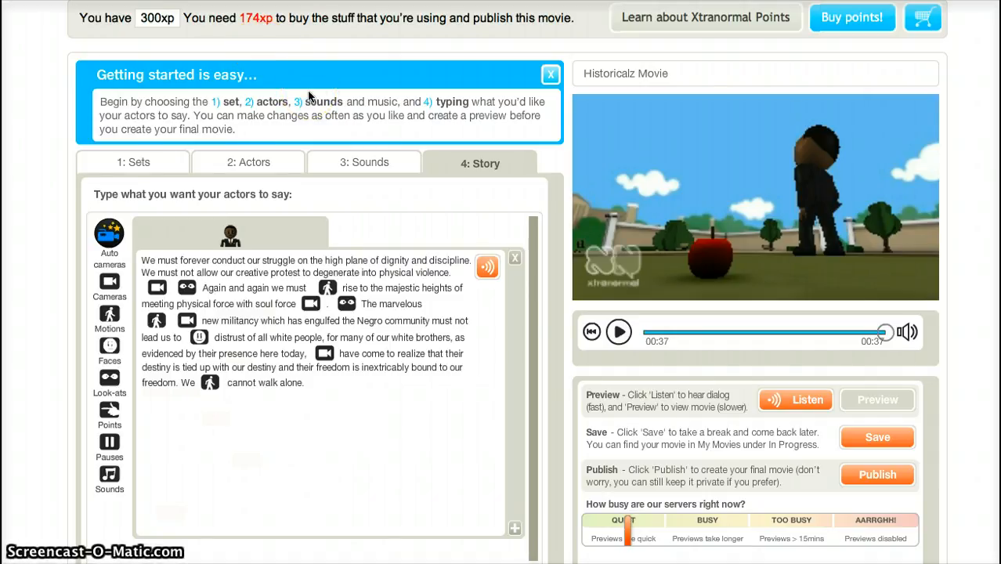
scroll(309, 94, "up", 2)
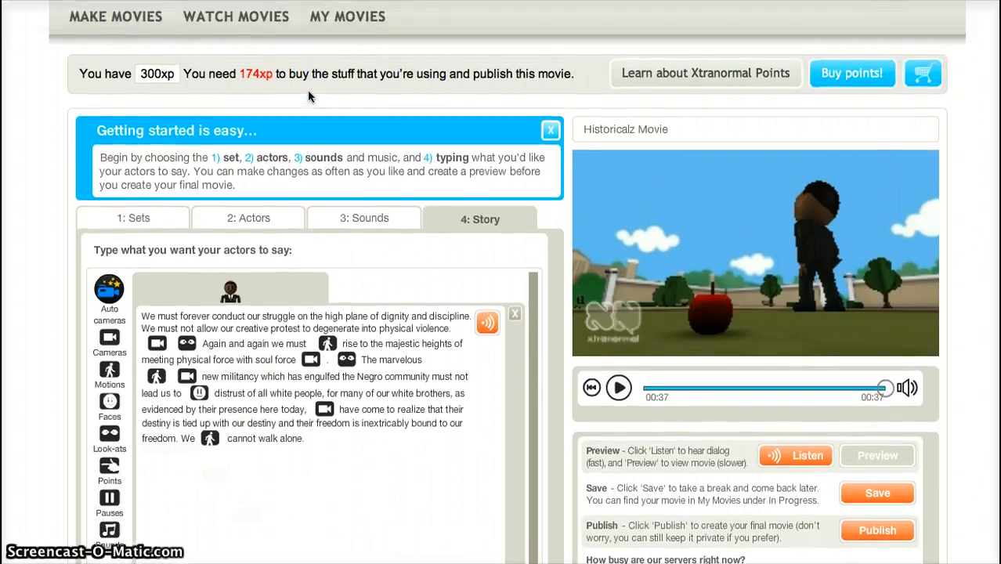
scroll(309, 96, "up", 3)
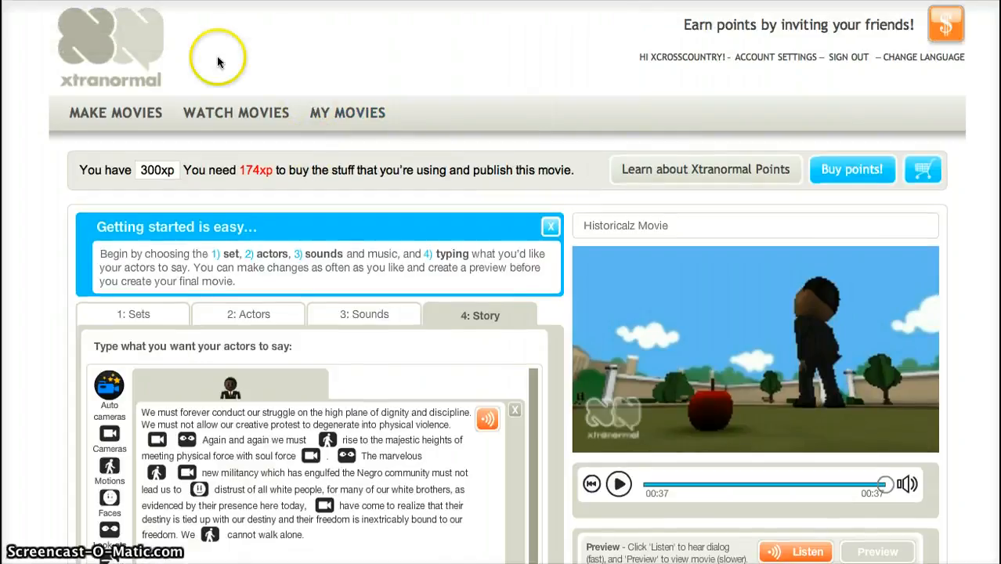
Step: Save the "Historicalz Movie" project and acknowledge the save message
scroll(662, 231, "down", 2)
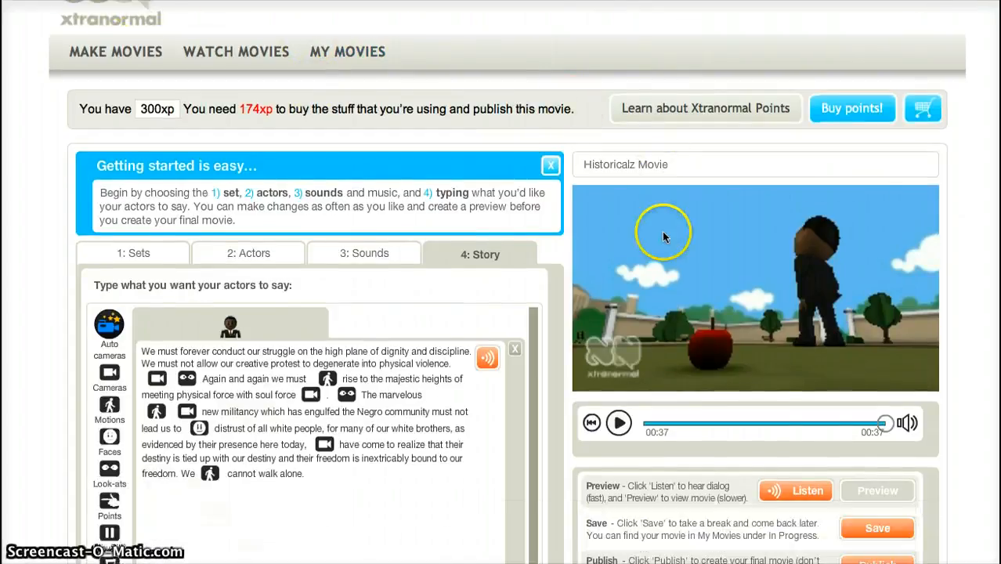
scroll(662, 231, "down", 5)
left_click(874, 365)
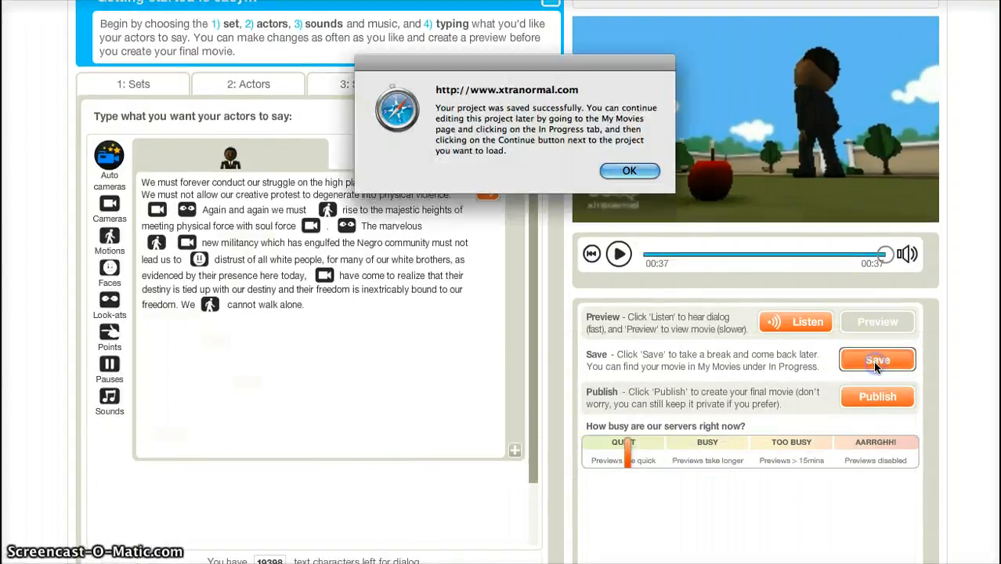
left_click(627, 172)
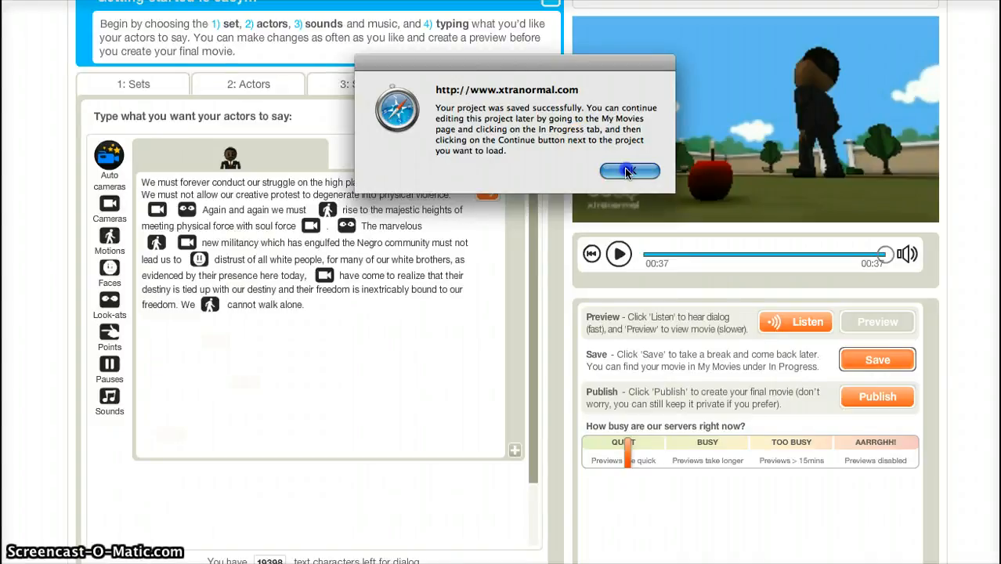
Step: Leave the movie editor for the Xtranormal home page and look over its State and Movie Maker options
scroll(447, 178, "up", 6)
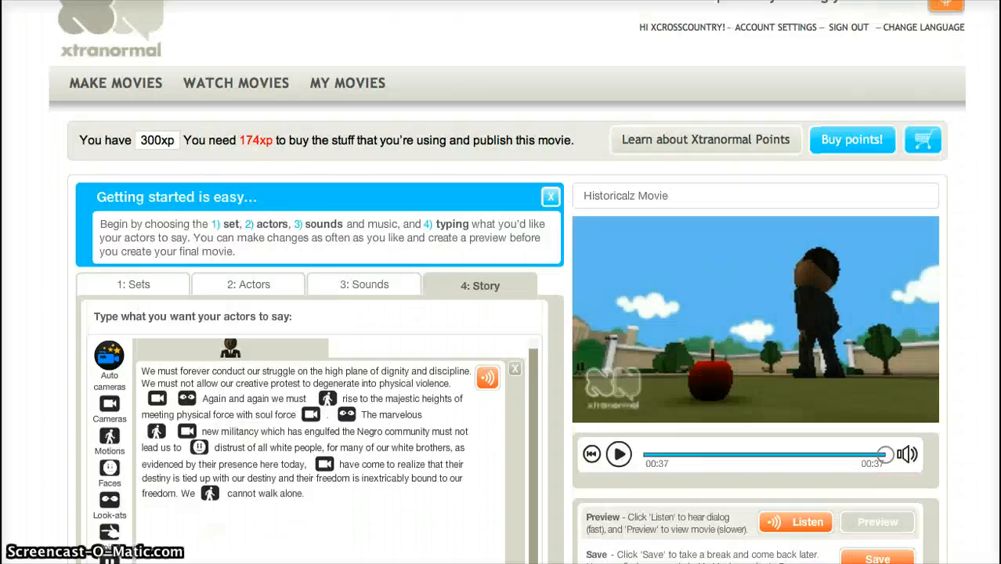
scroll(425, 185, "up", 1)
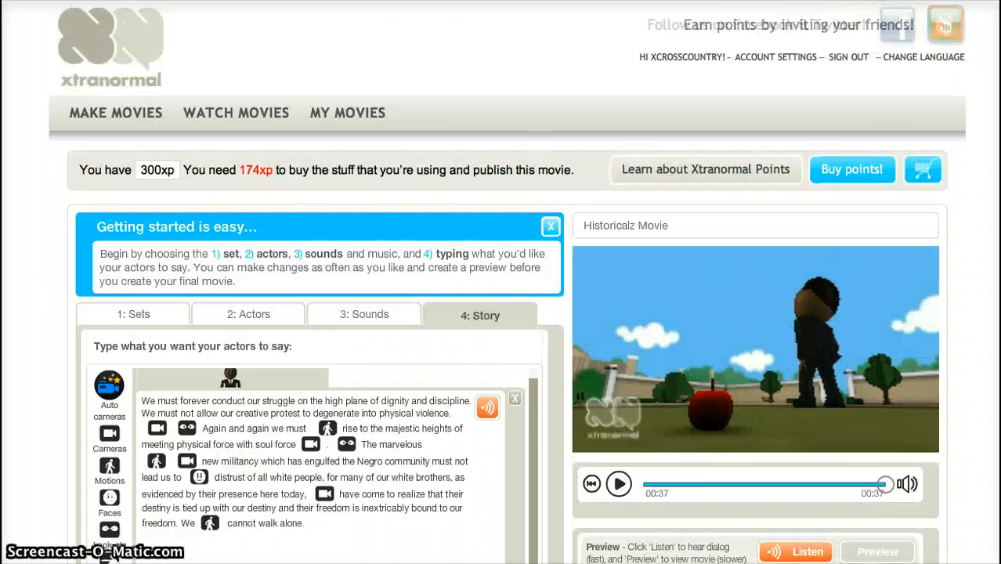
left_click(107, 53)
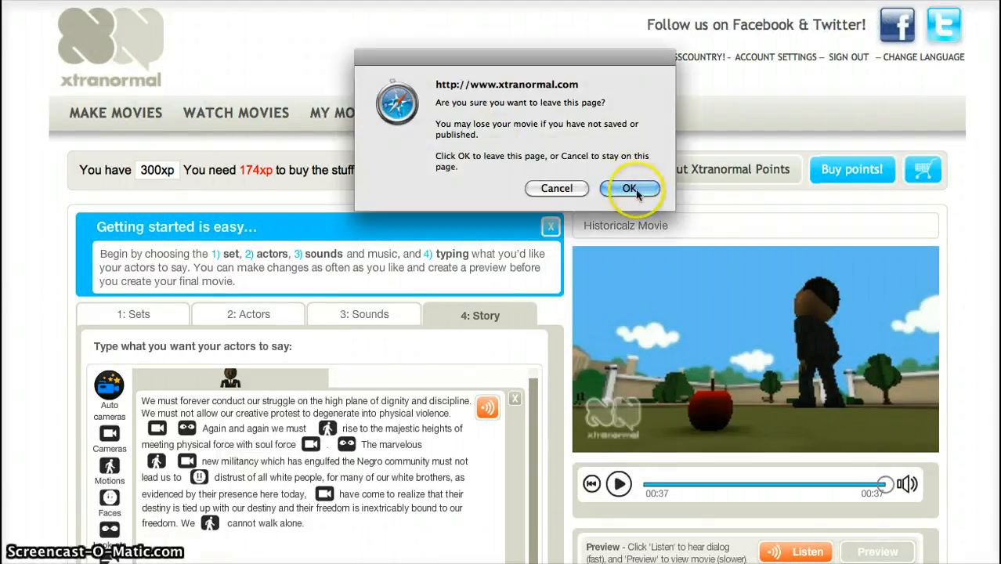
left_click(630, 189)
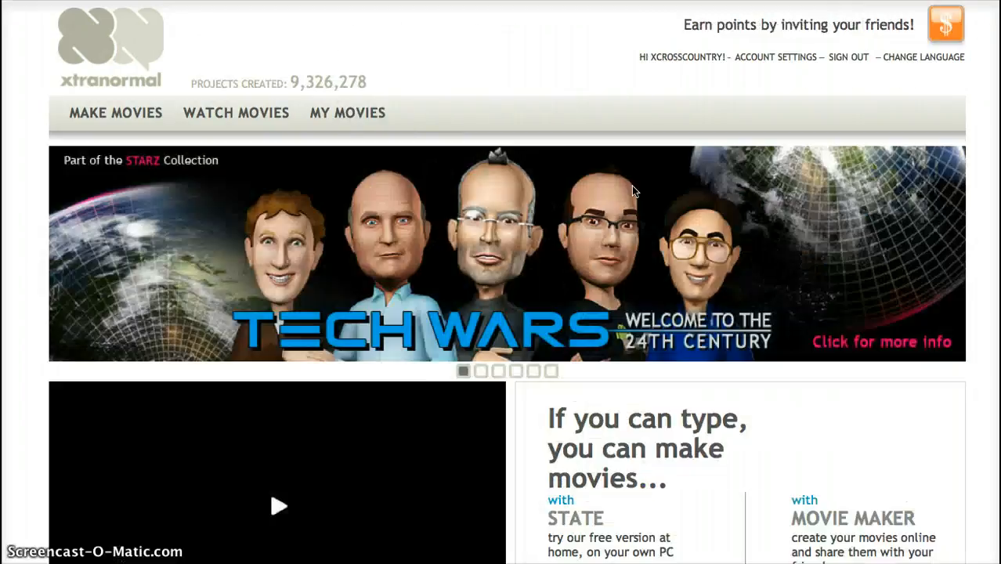
scroll(490, 114, "down", 3)
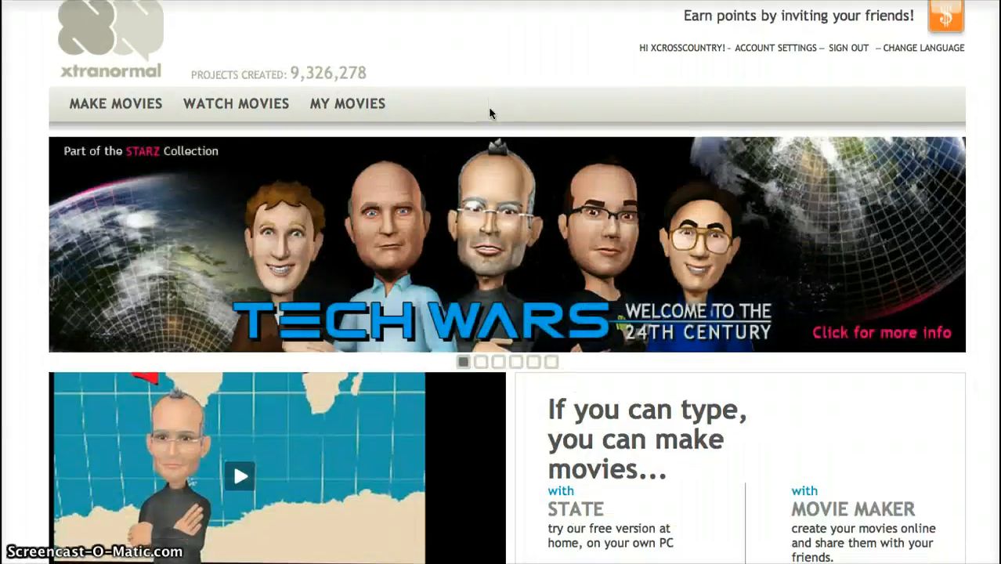
scroll(489, 114, "down", 2)
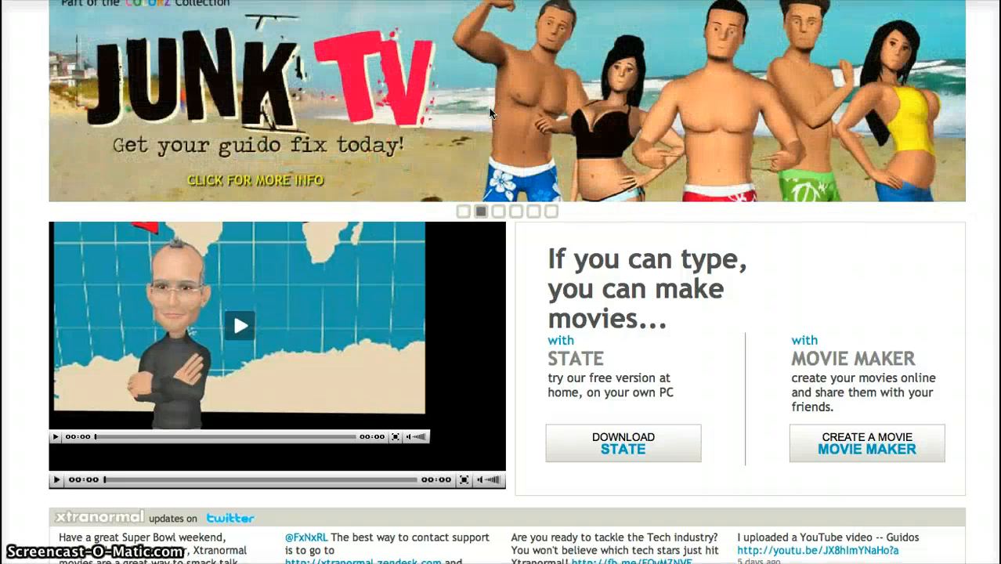
scroll(489, 114, "down", 1)
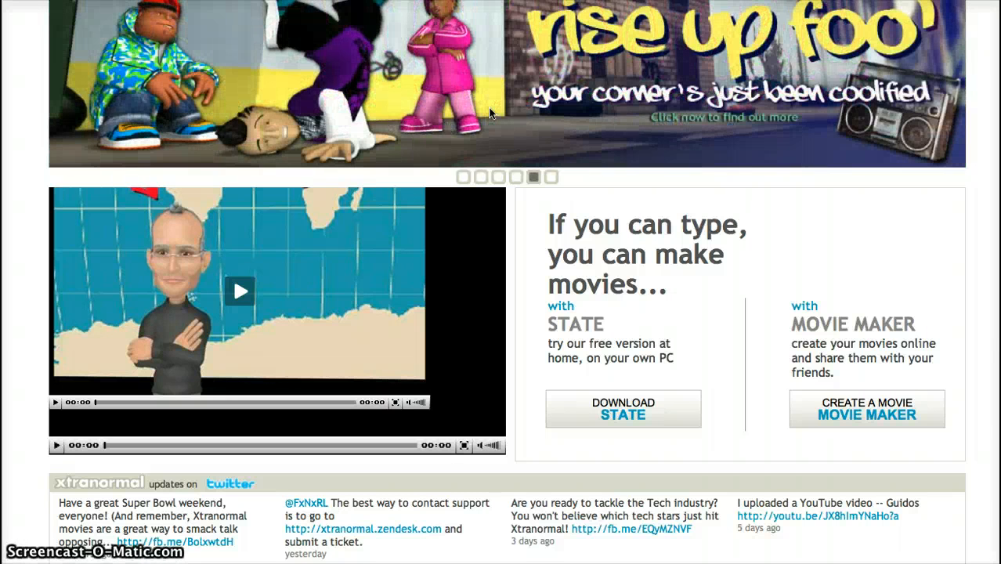
Step: Switch to the Learning Technologies course window showing the Creative Commons Attribution-ShareAlike 3.0 license page
key("F3")
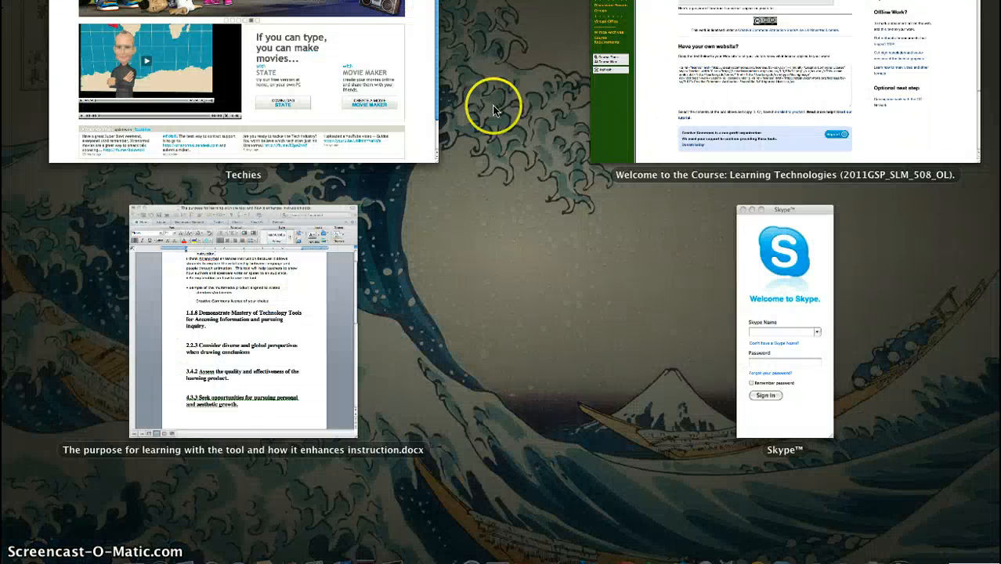
left_click(661, 79)
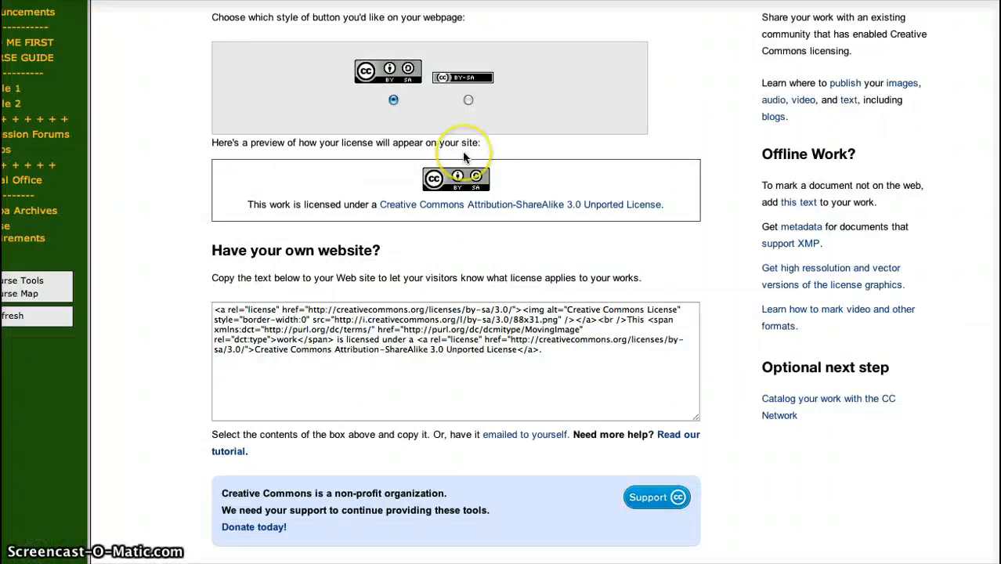